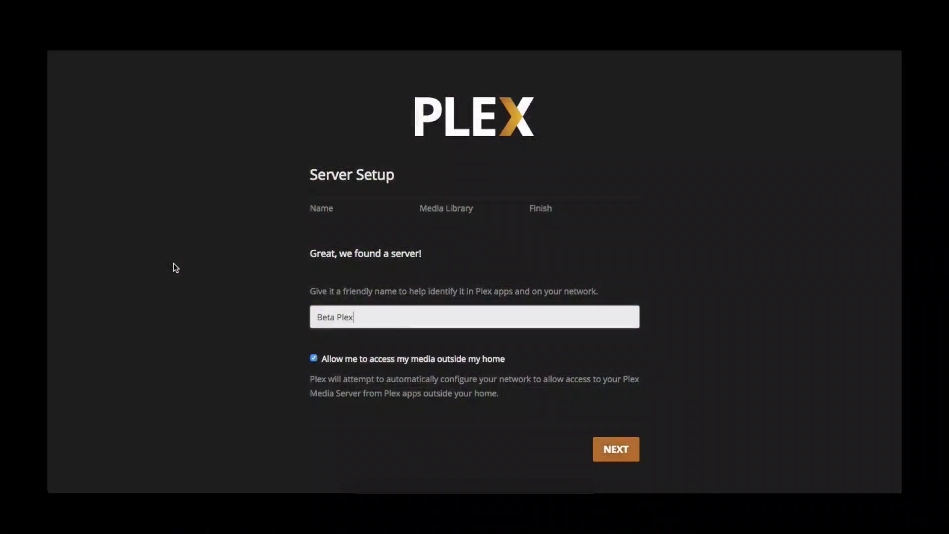
Disable media access from outside the home for the Beta Plex server and proceed to the media library setup
click(315, 357)
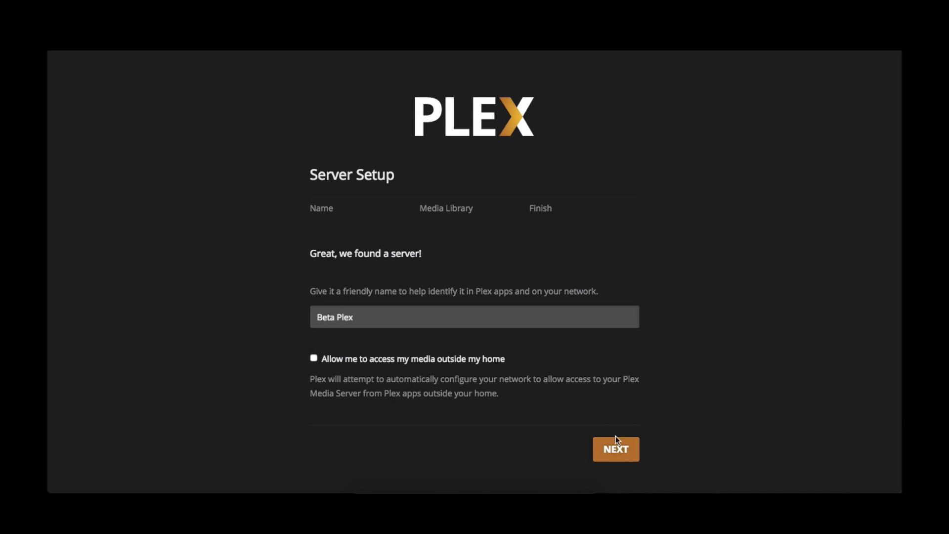
click(618, 458)
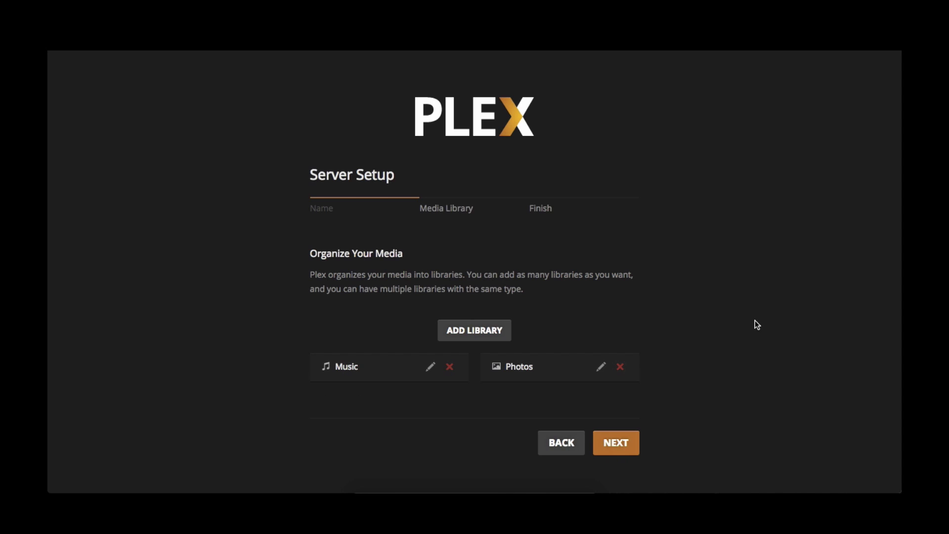
Delete the default Music and Photos libraries and finish the server setup without adding any library
click(449, 367)
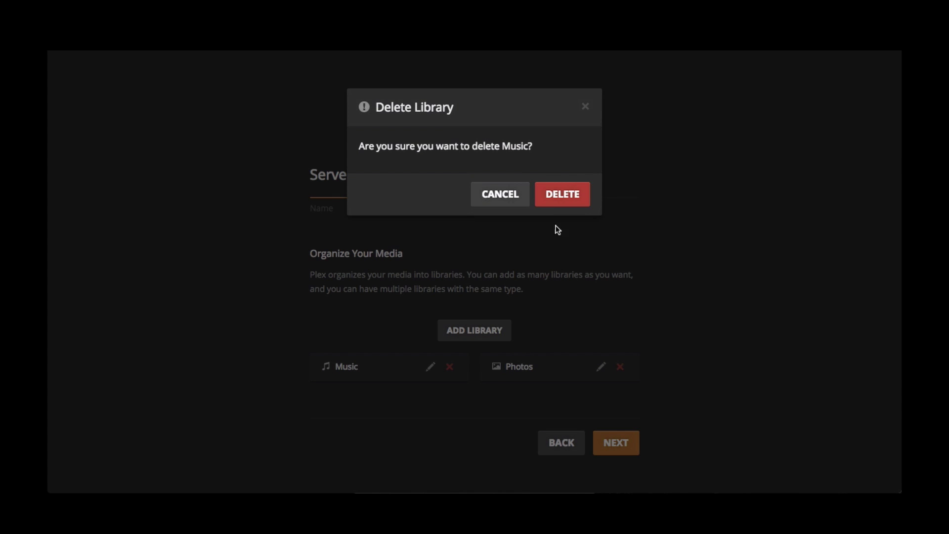
click(562, 195)
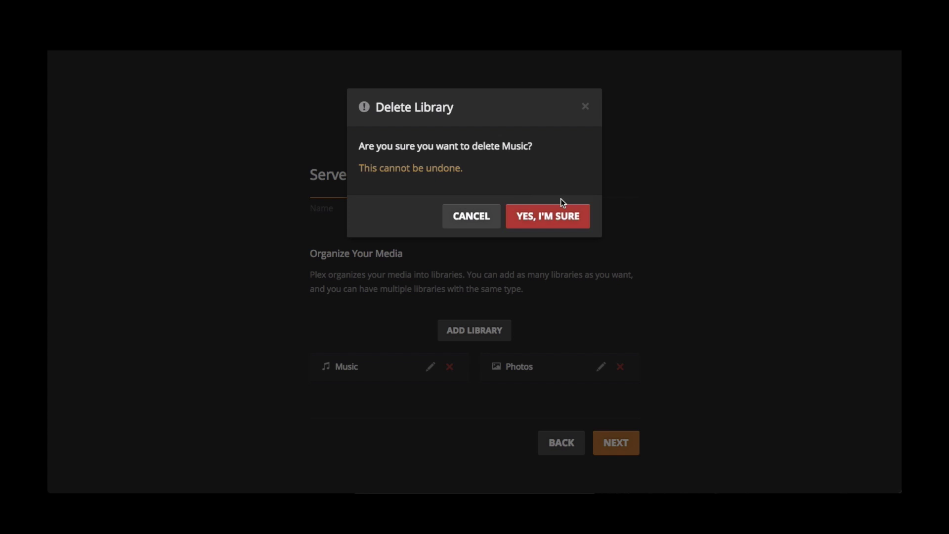
click(560, 216)
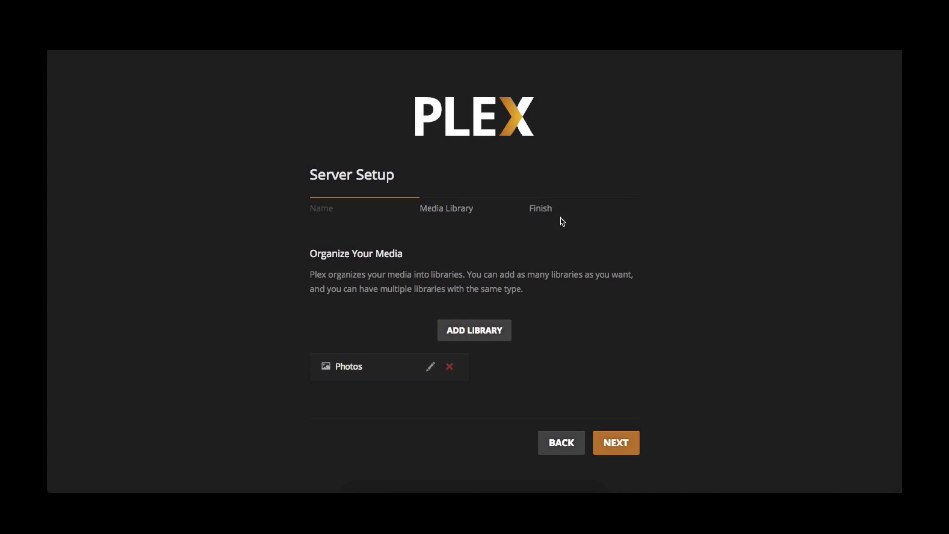
click(450, 367)
click(578, 194)
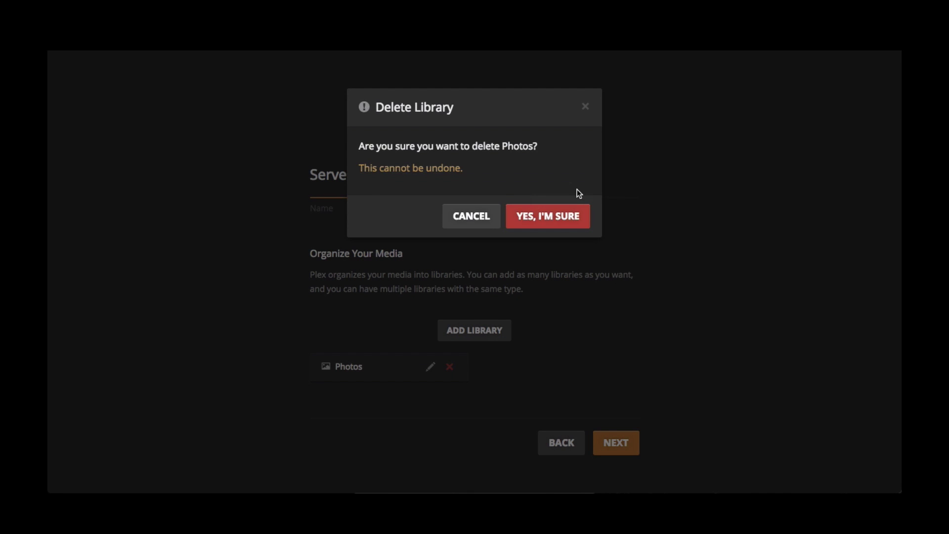
click(553, 219)
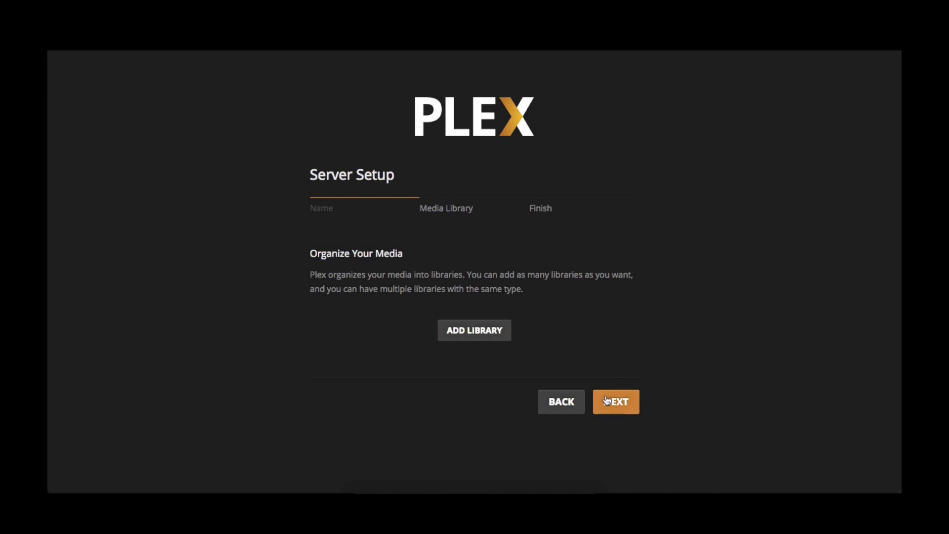
click(613, 401)
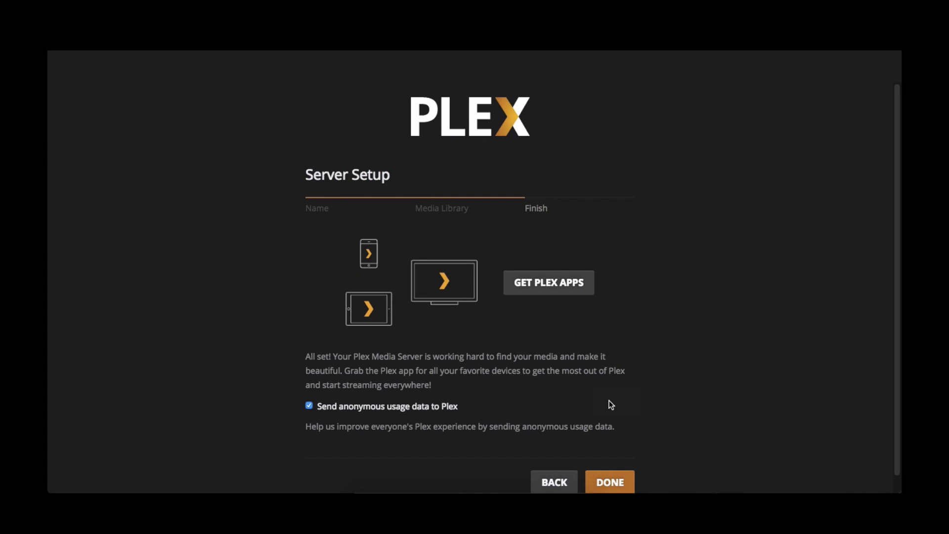
click(610, 482)
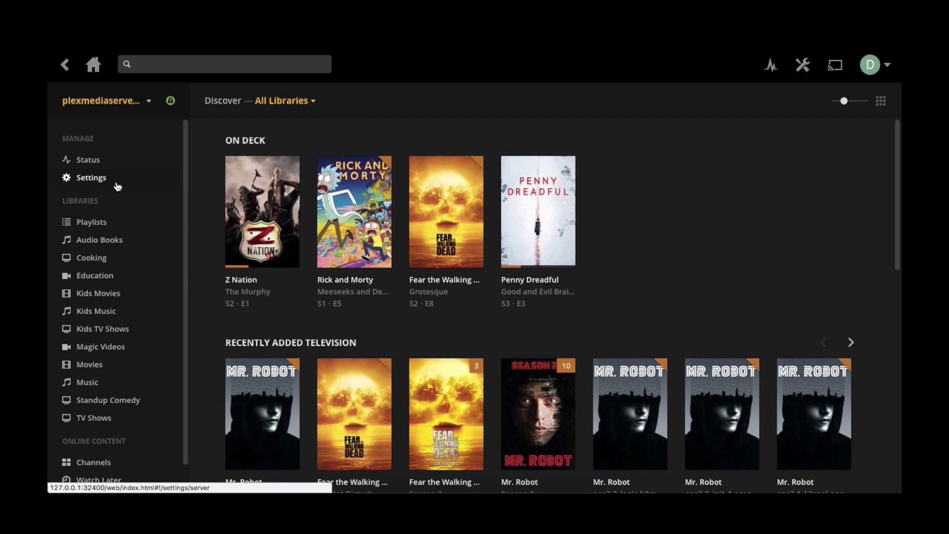
Switch to the Beta Plex server and open its DVR (Beta) settings
click(148, 101)
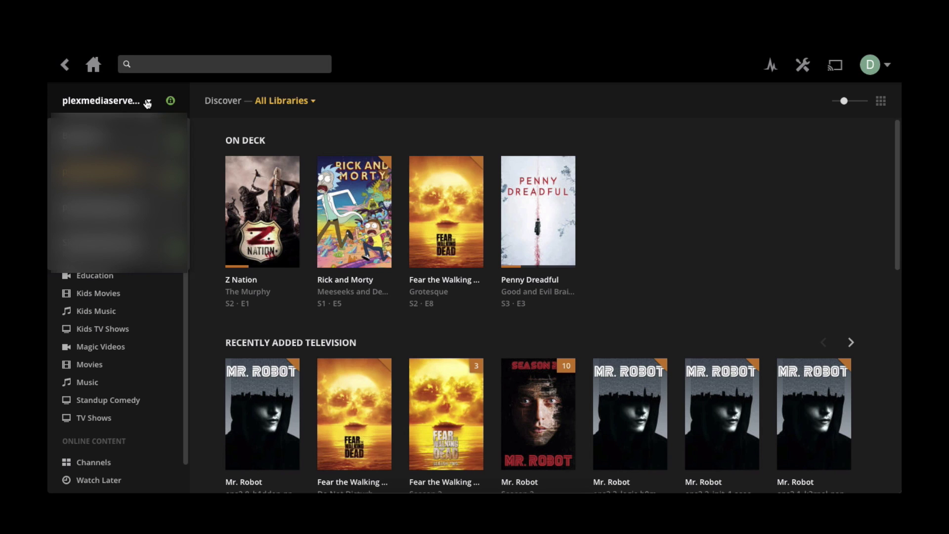
click(101, 141)
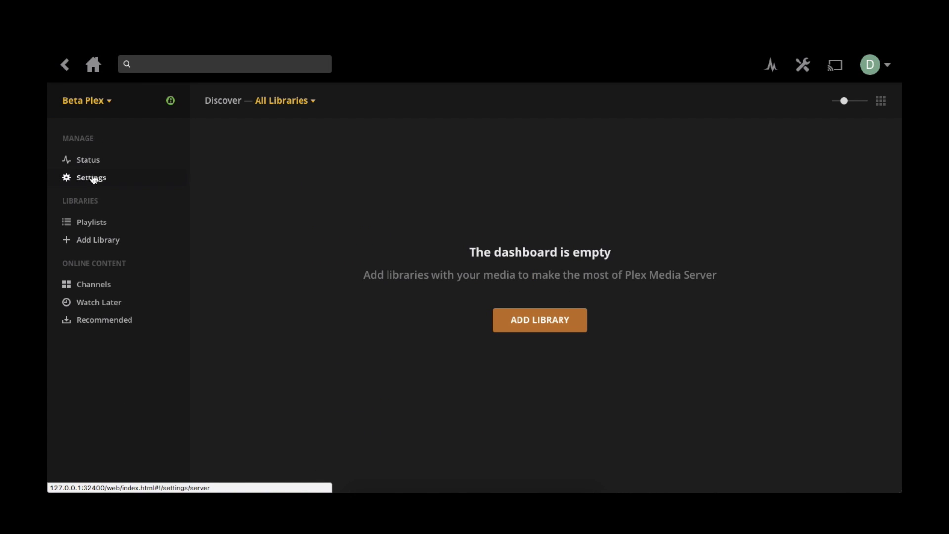
click(92, 179)
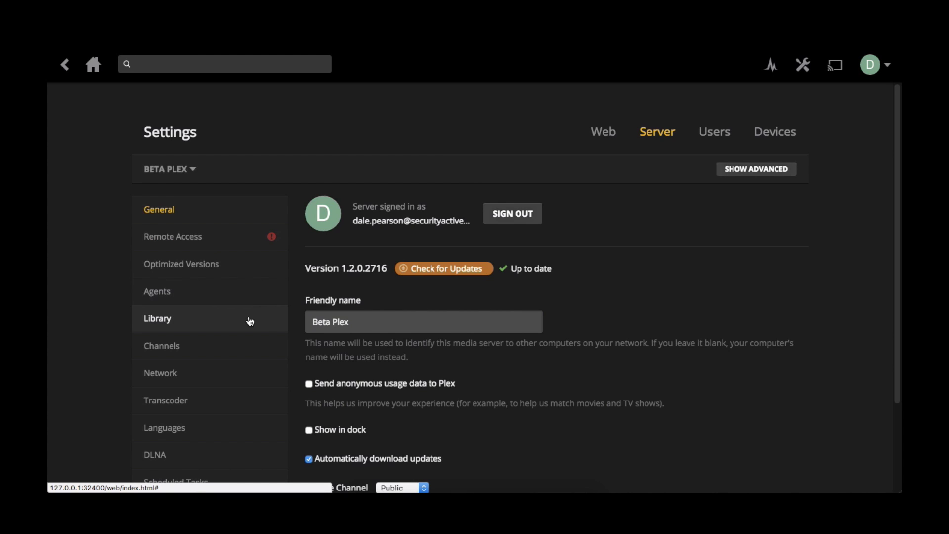
scroll(250, 320, down, 2)
scroll(250, 320, down, 3)
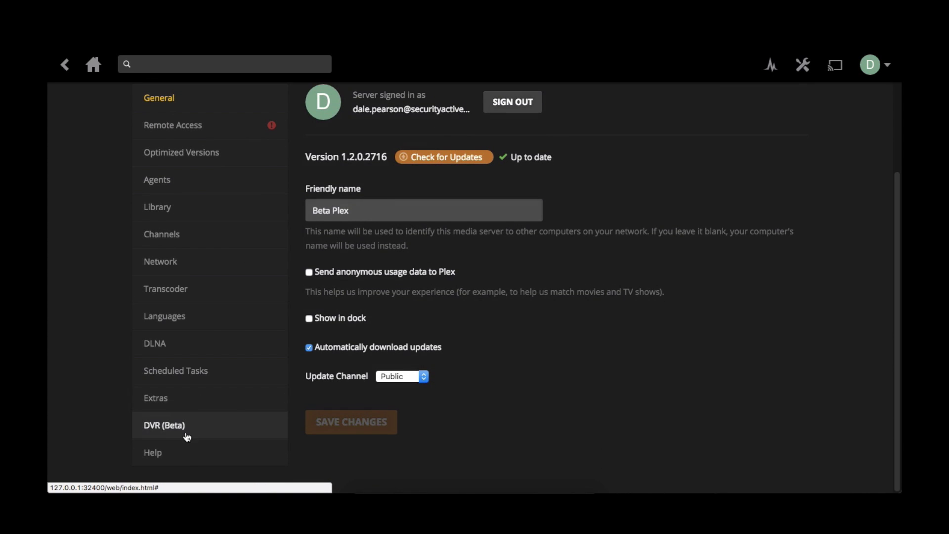
click(186, 433)
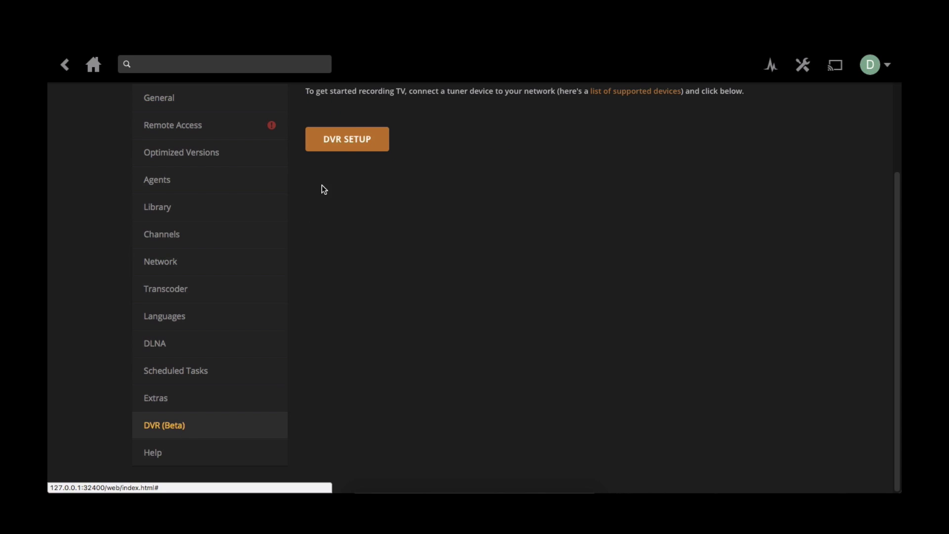
Start the DVR setup with the HDHomeRun CONNECT tuner and accept its antenna channel list
click(353, 143)
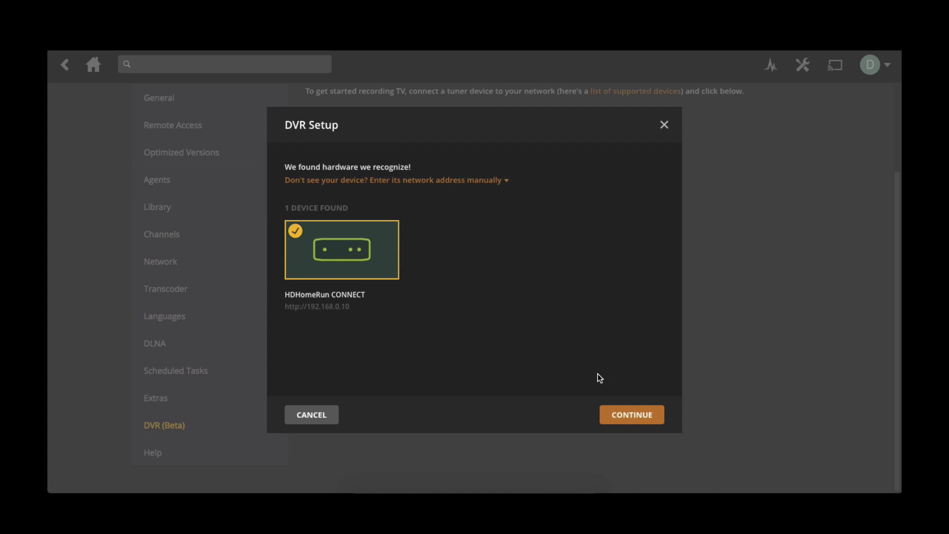
click(626, 415)
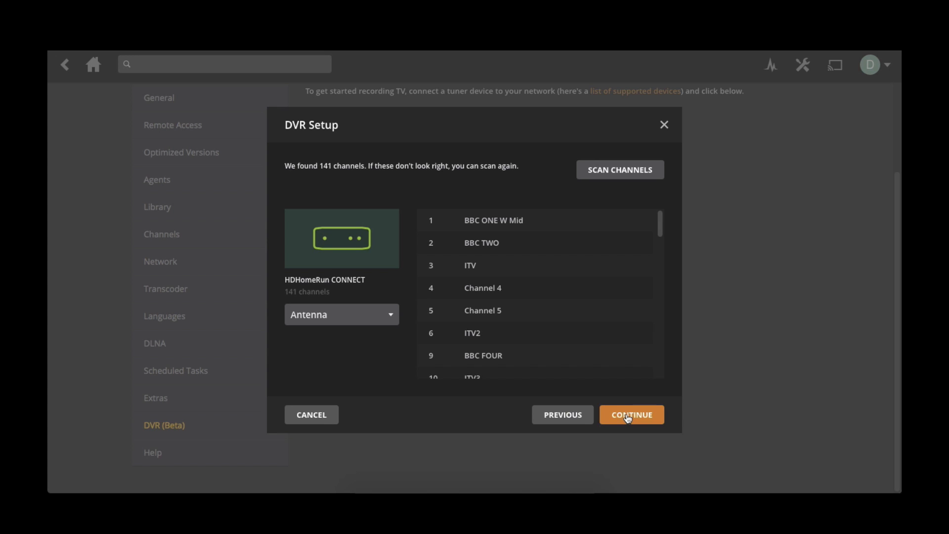
click(628, 416)
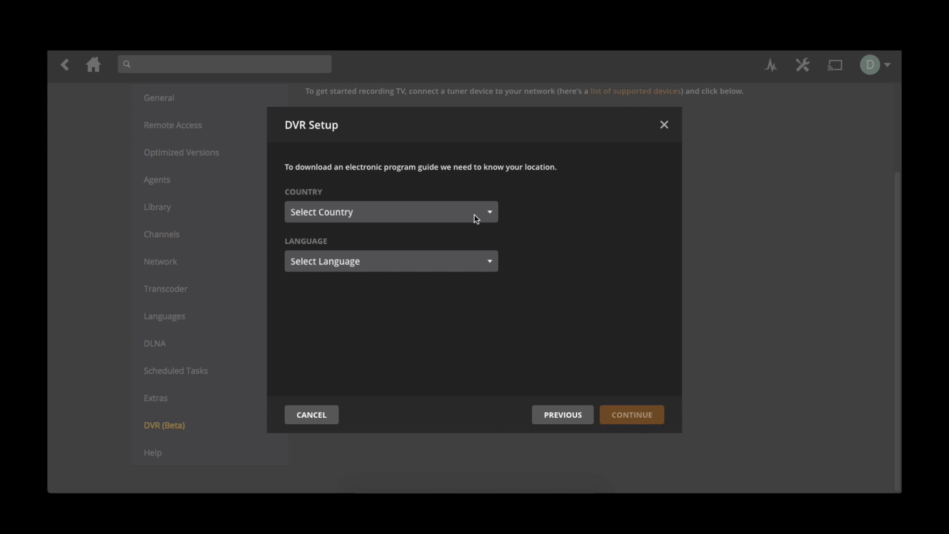
Set the program guide location to United Kingdom, the language to English, enter the postal code, and continue
click(473, 215)
key(u)
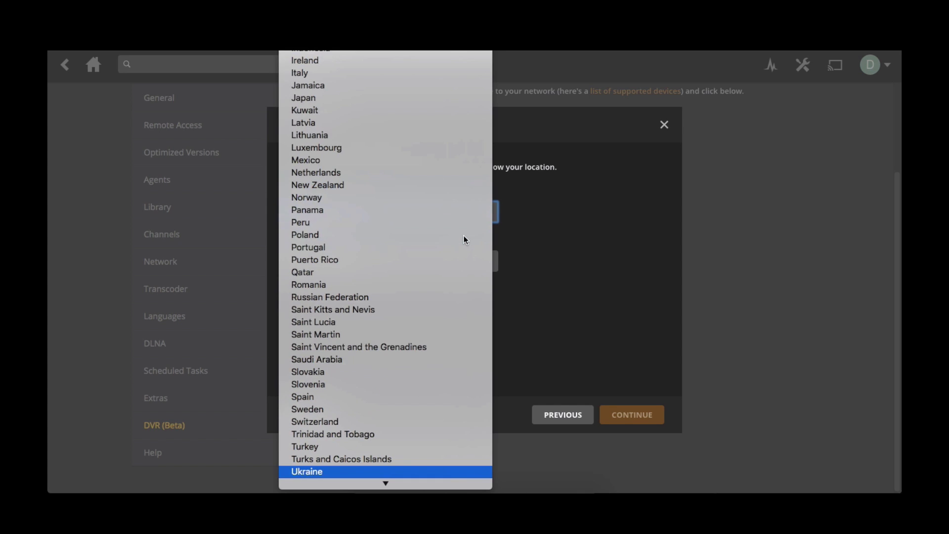
key(Down)
key(Down)
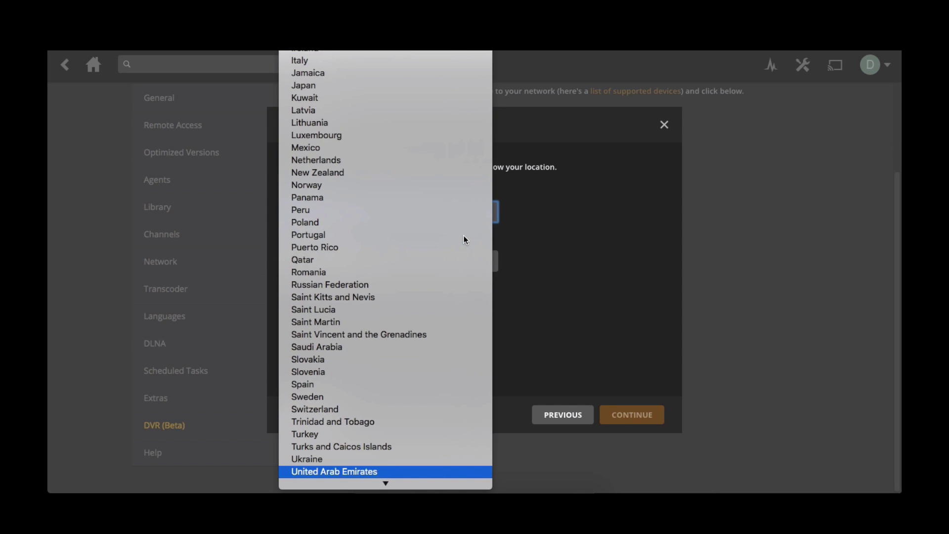
key(Return)
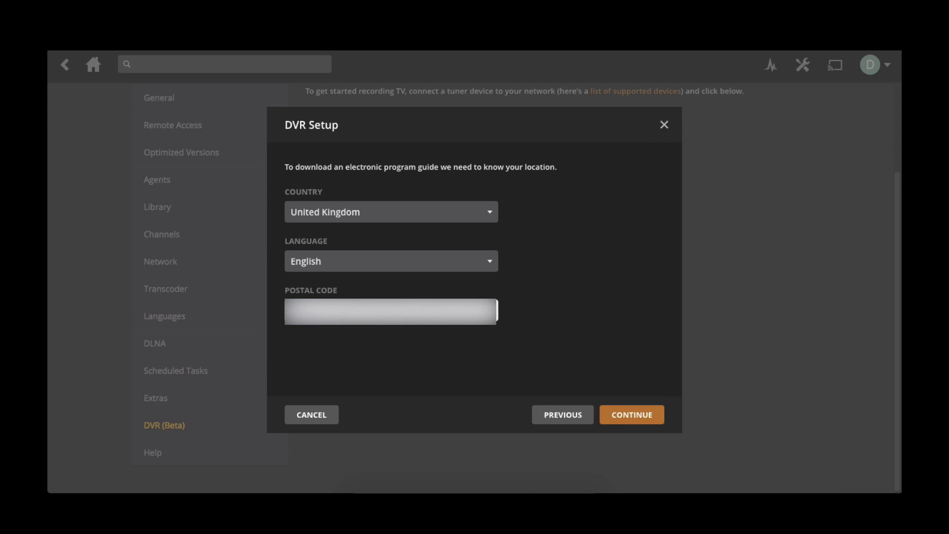
click(616, 419)
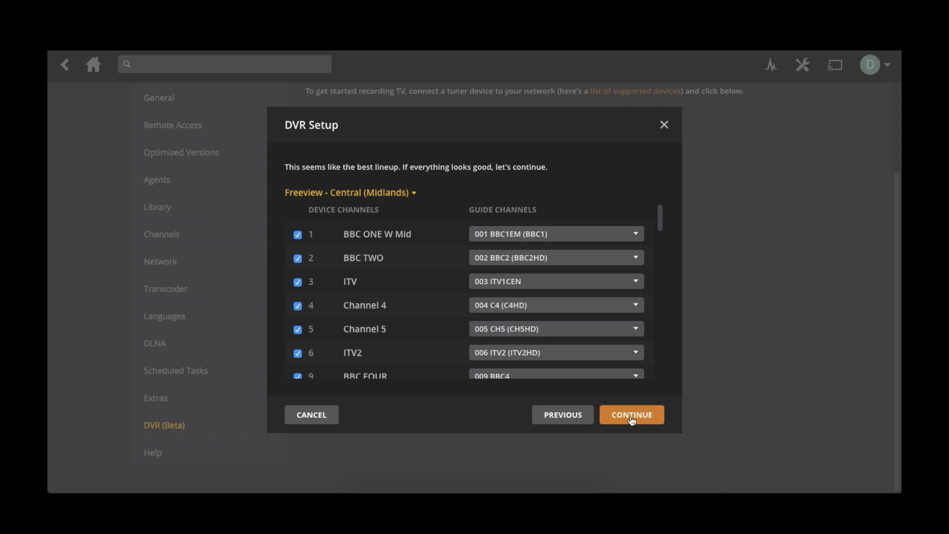
Accept the Freeview - Central (Midlands) channel lineup and open the program guide
click(632, 415)
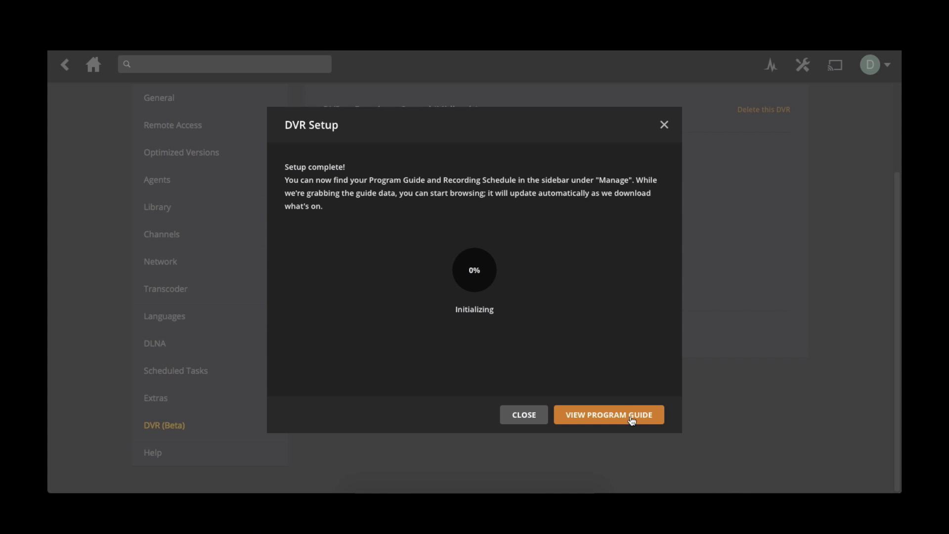
click(632, 418)
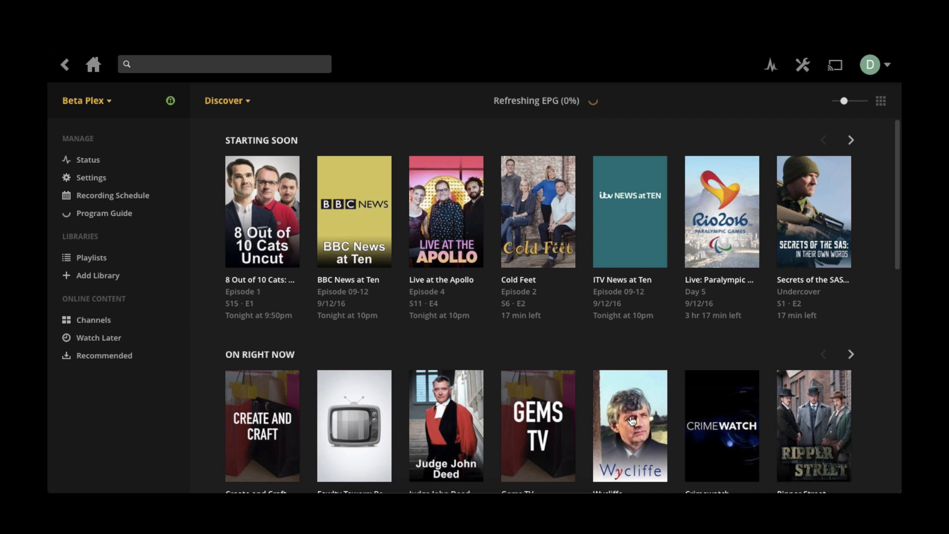
Look through the program guide's sections, from Starting Soon to the upcoming movies, sports and news
scroll(672, 361, down, 2)
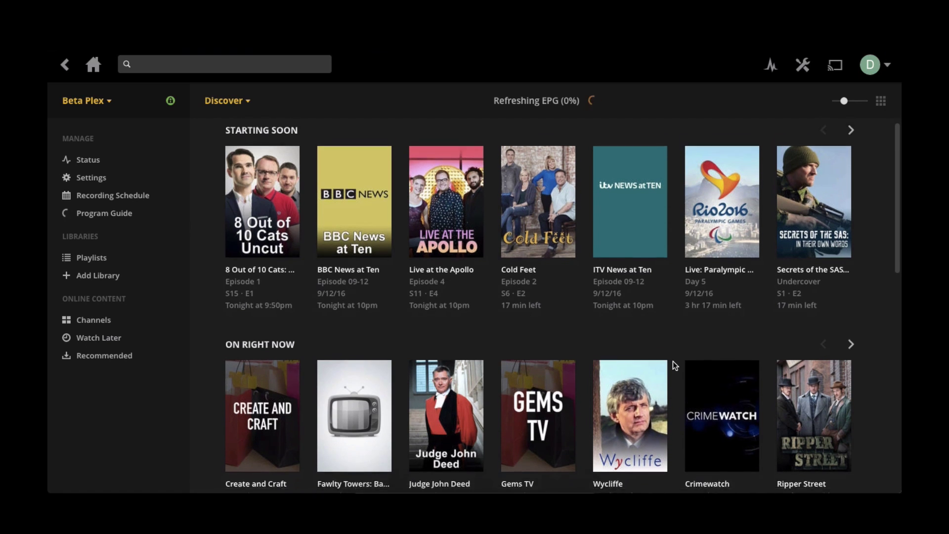
scroll(672, 366, down, 5)
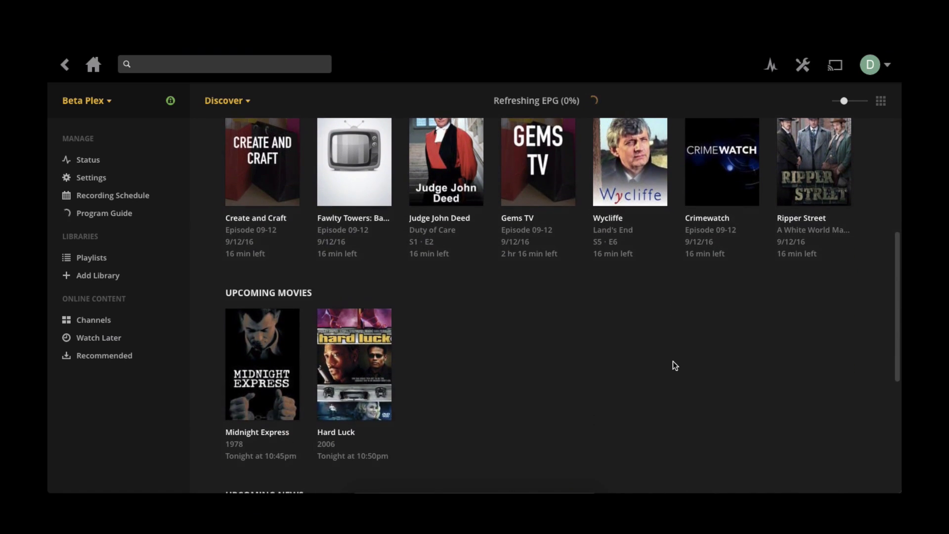
scroll(673, 362, down, 1)
scroll(672, 361, down, 2)
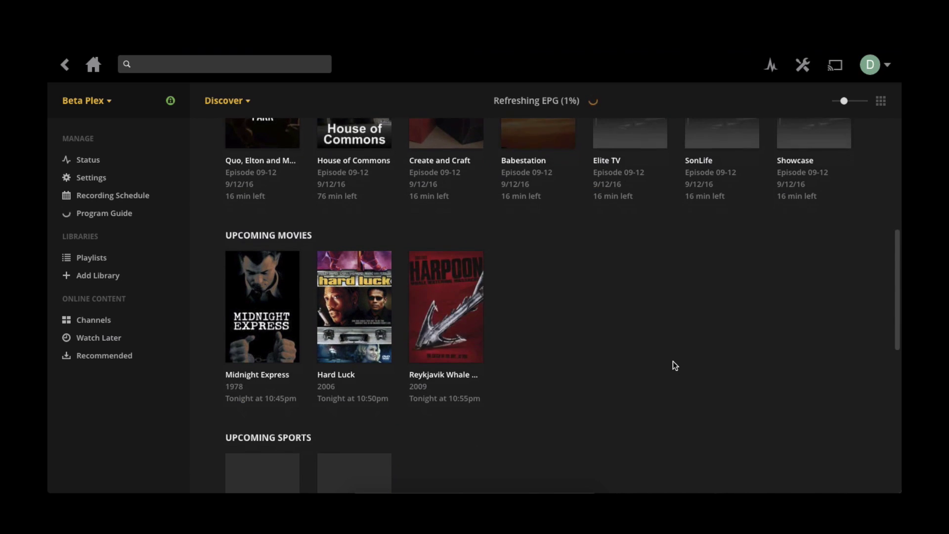
scroll(673, 362, down, 2)
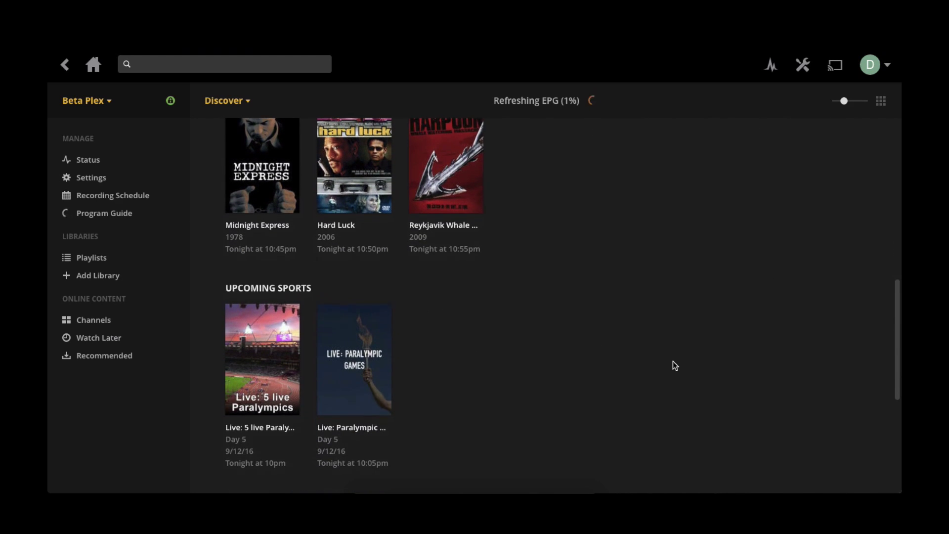
scroll(672, 361, down, 6)
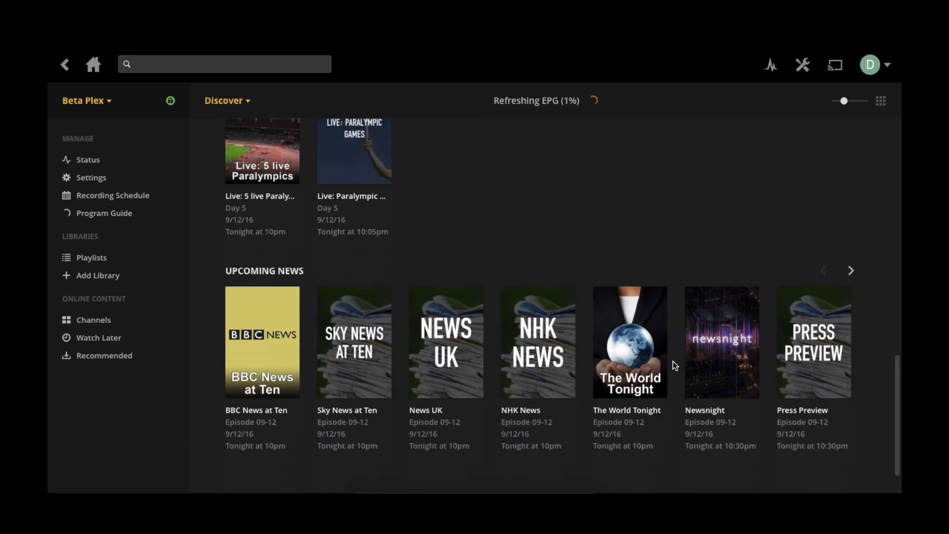
scroll(673, 362, up, 7)
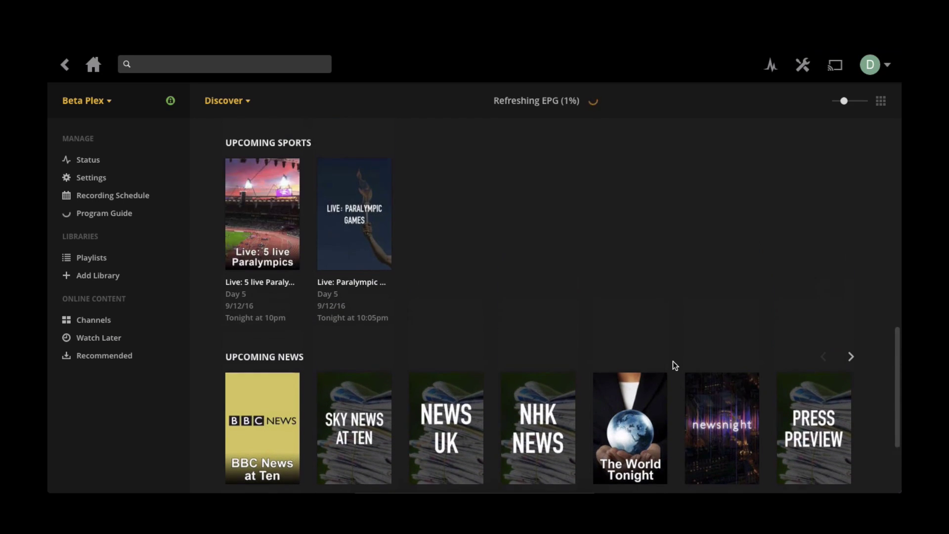
scroll(672, 361, up, 4)
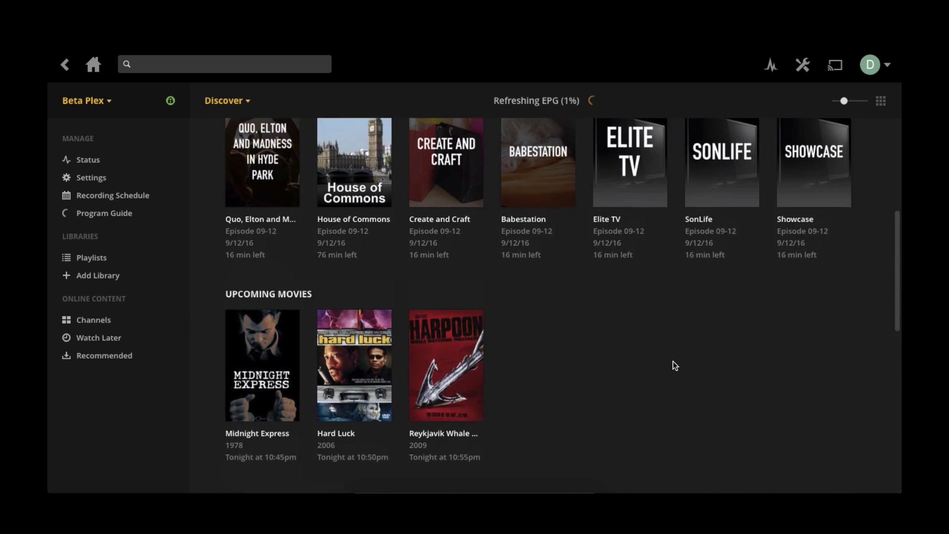
scroll(673, 361, up, 5)
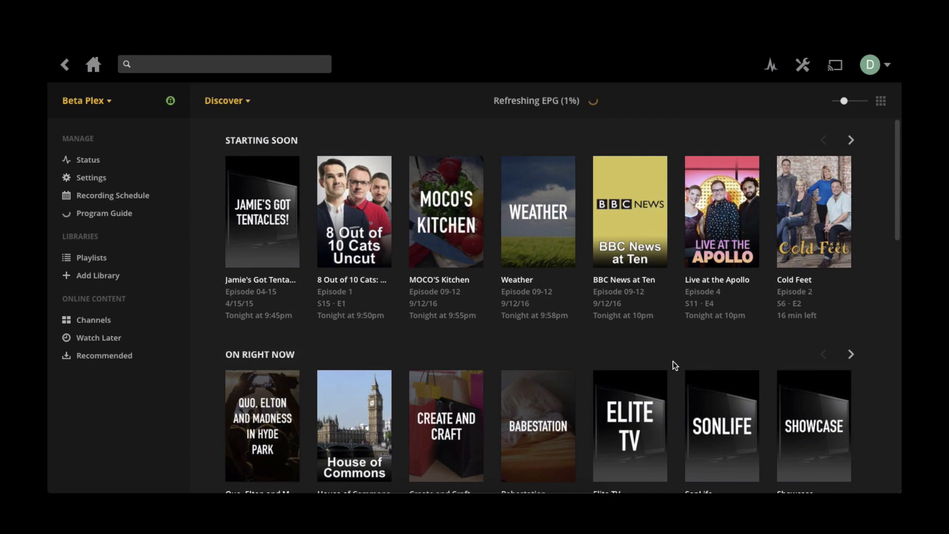
Page through three further sets of shows in the guide's On Right Now section
scroll(672, 361, down, 3)
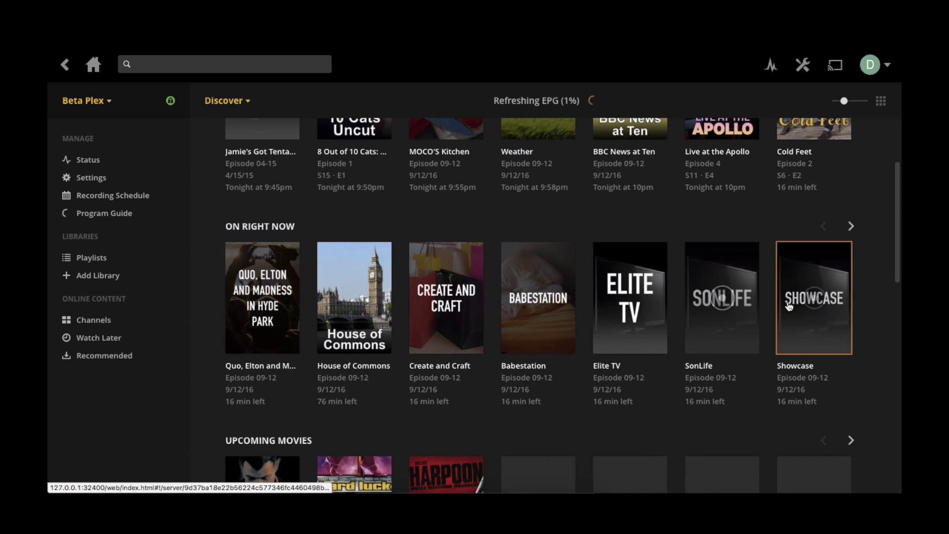
click(851, 227)
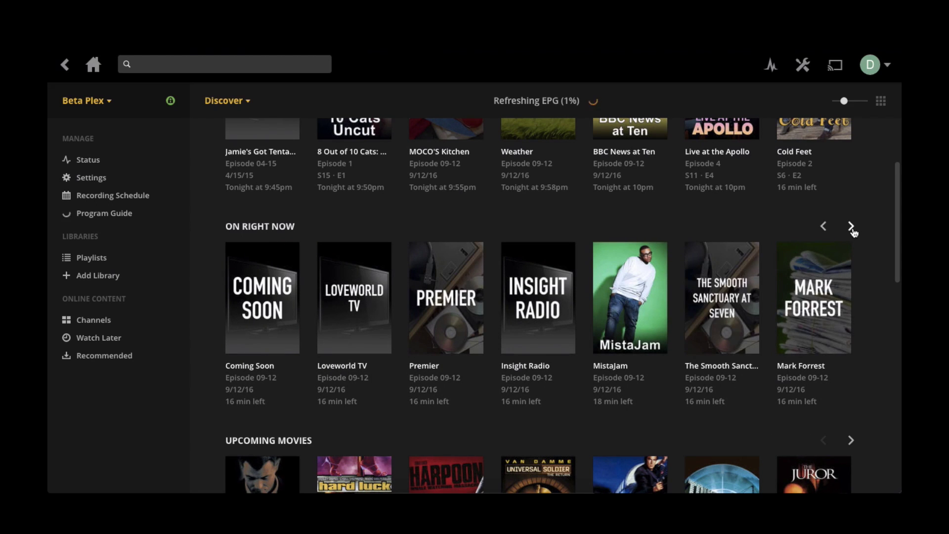
click(851, 227)
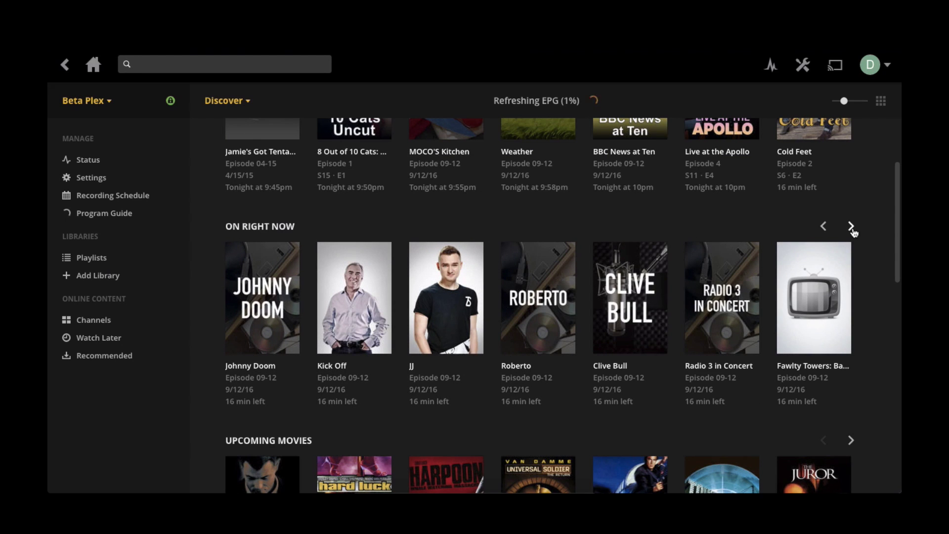
click(851, 228)
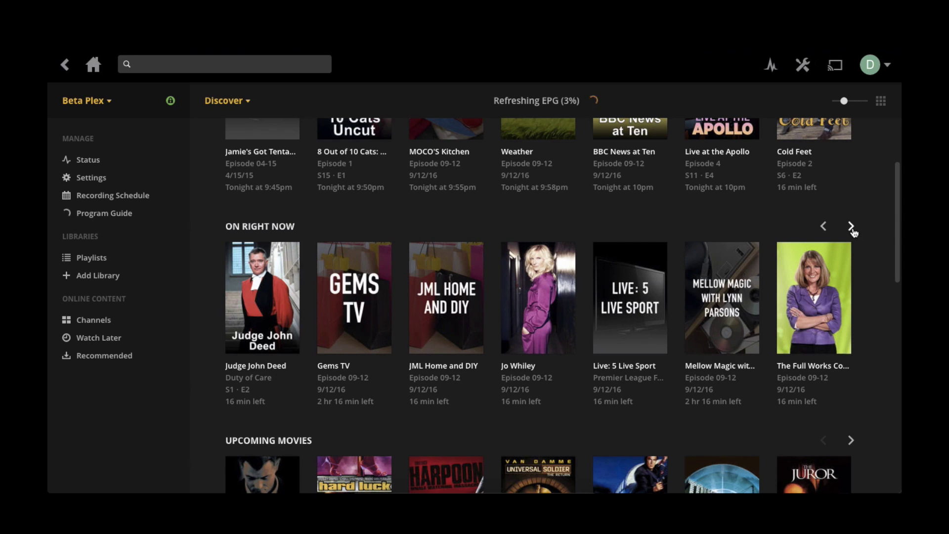
Open Ripper Street from the guide's On Right Now section and try to record the episode
click(851, 227)
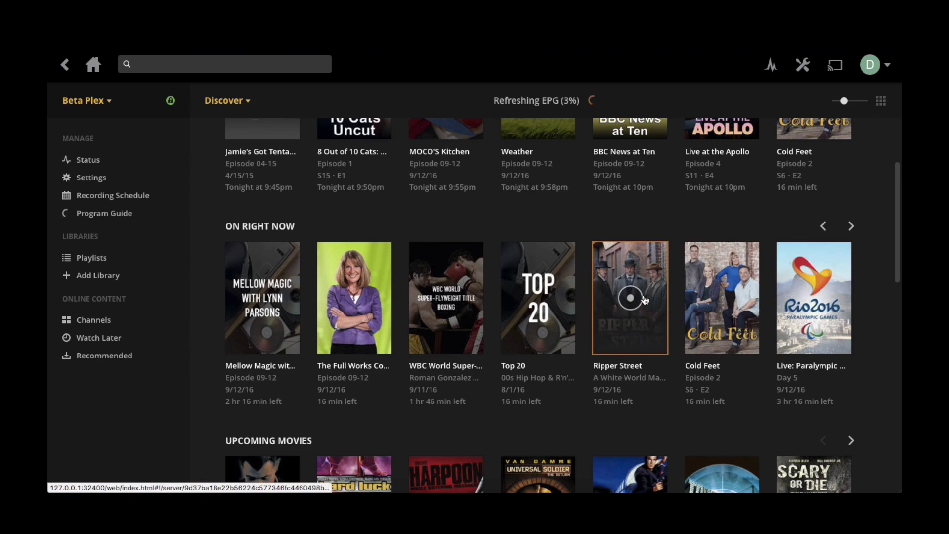
click(613, 312)
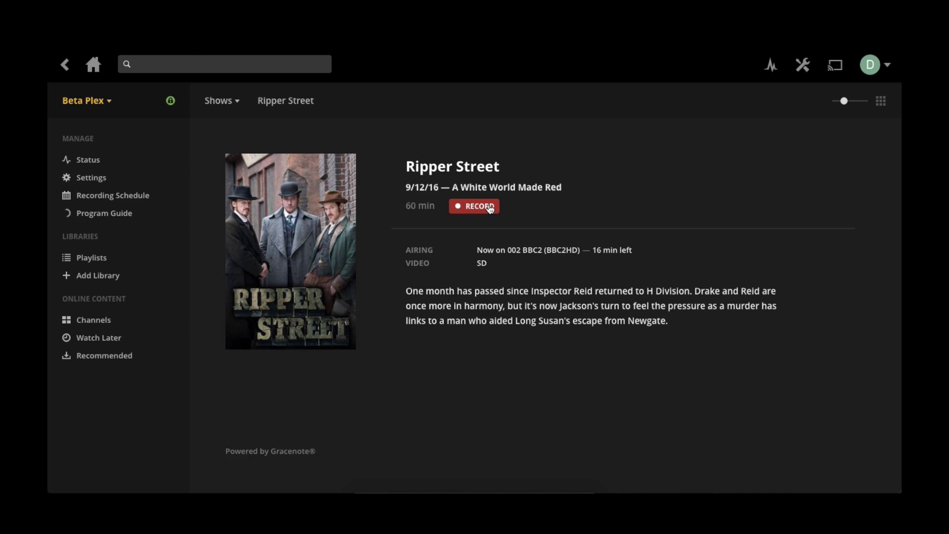
click(490, 208)
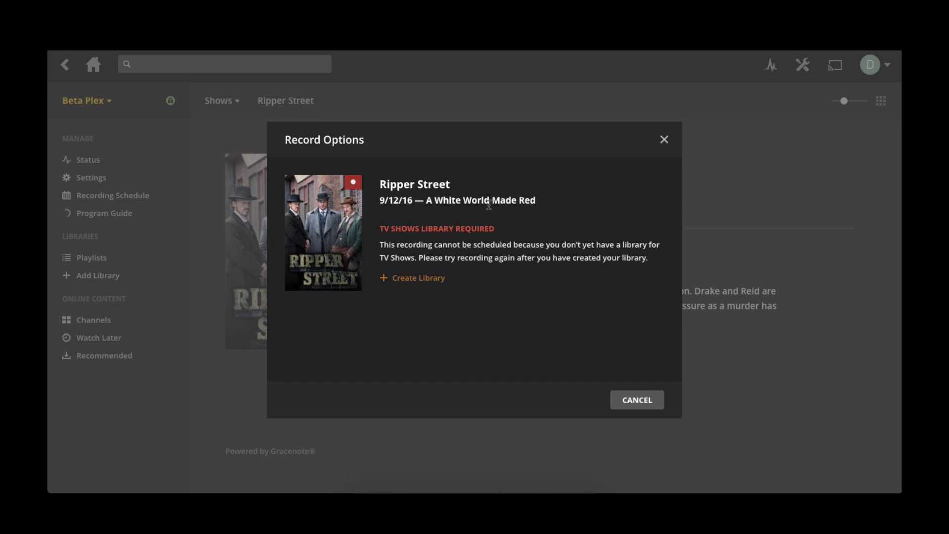
Start creating a TV Shows library named TV Shows in English and browse for its media folder
click(422, 277)
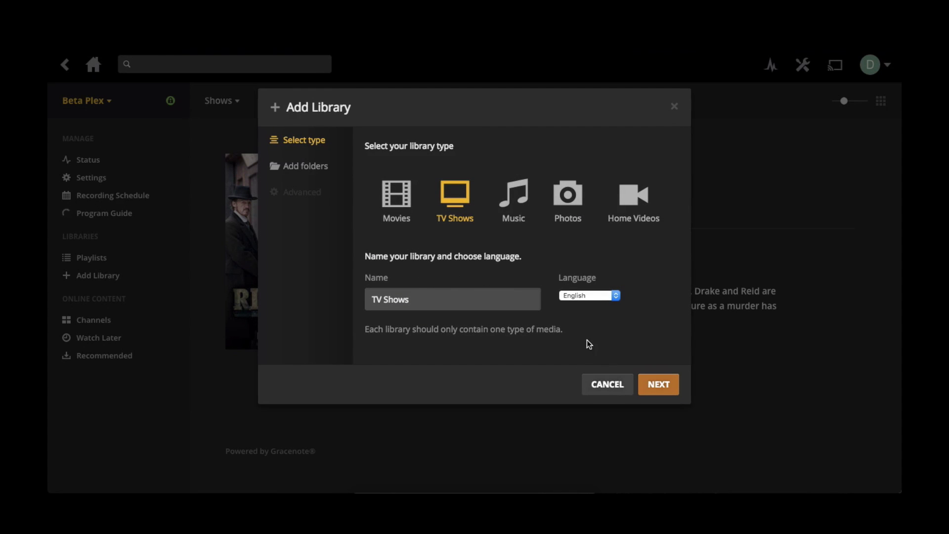
click(668, 384)
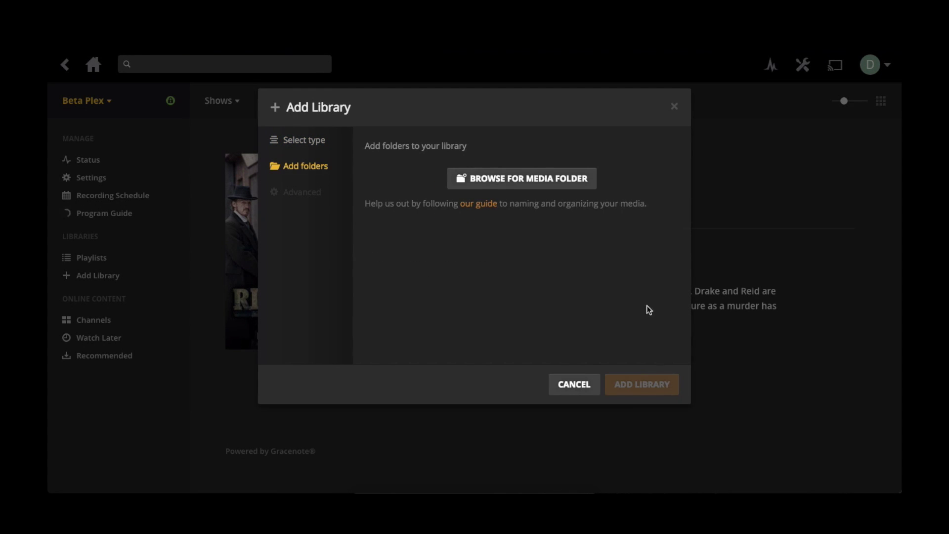
click(586, 180)
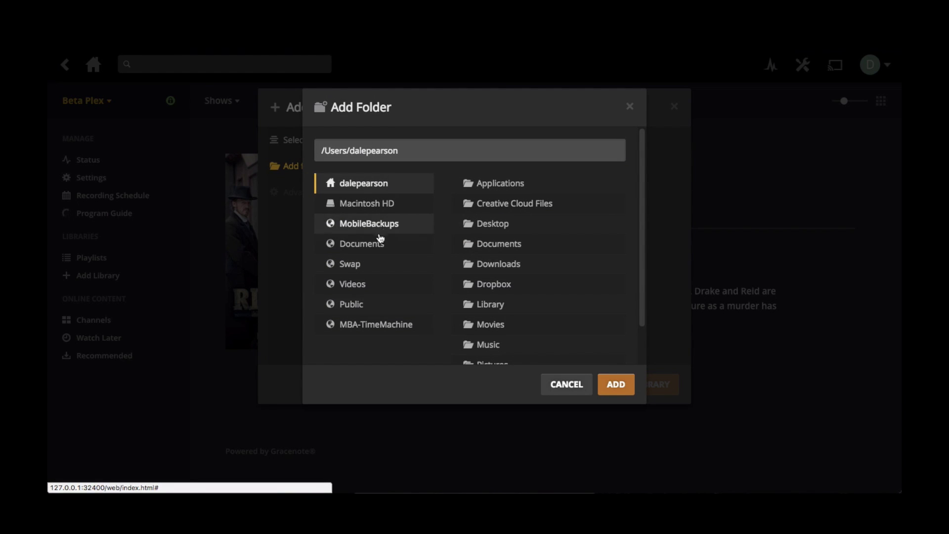
Add the Video Swap folder from the user's Desktop on Macintosh HD as the media folder and create the library
click(393, 204)
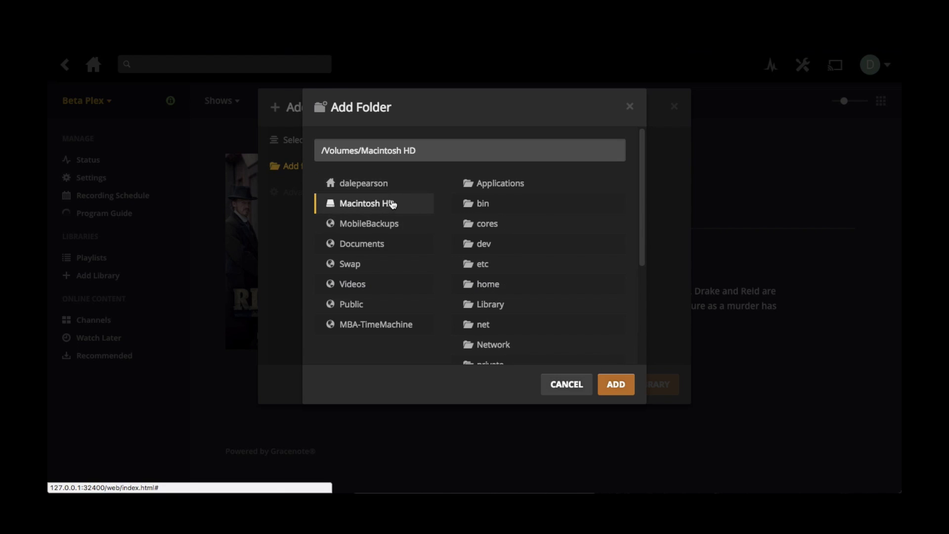
click(510, 288)
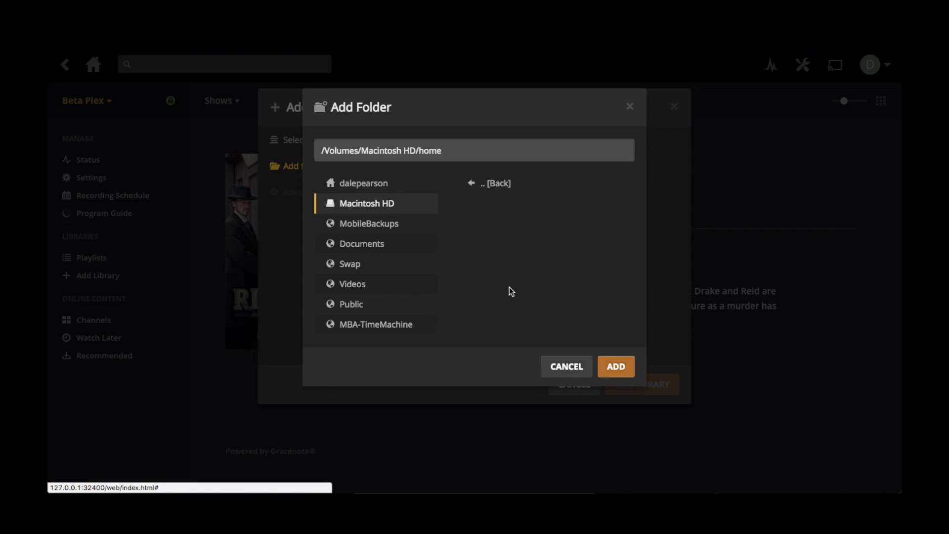
click(476, 187)
scroll(500, 289, down, 5)
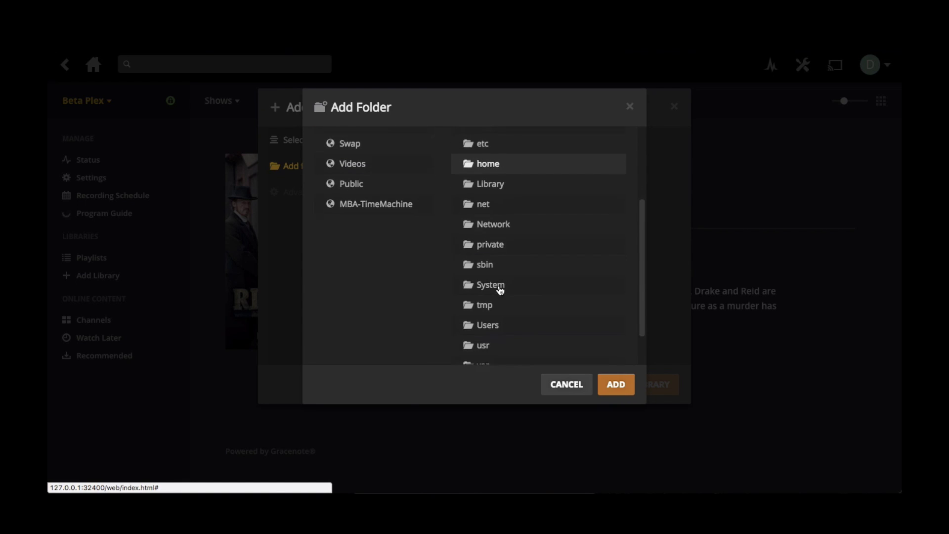
click(488, 317)
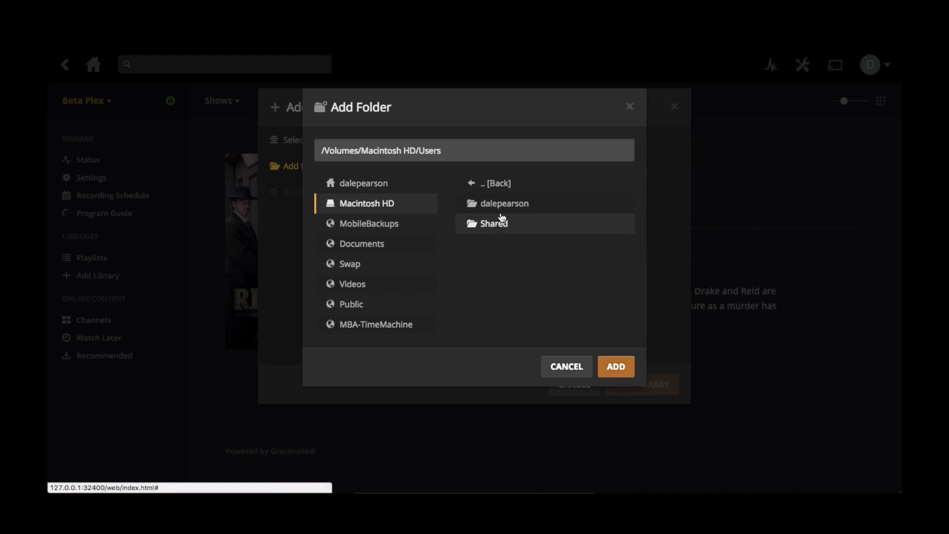
click(503, 211)
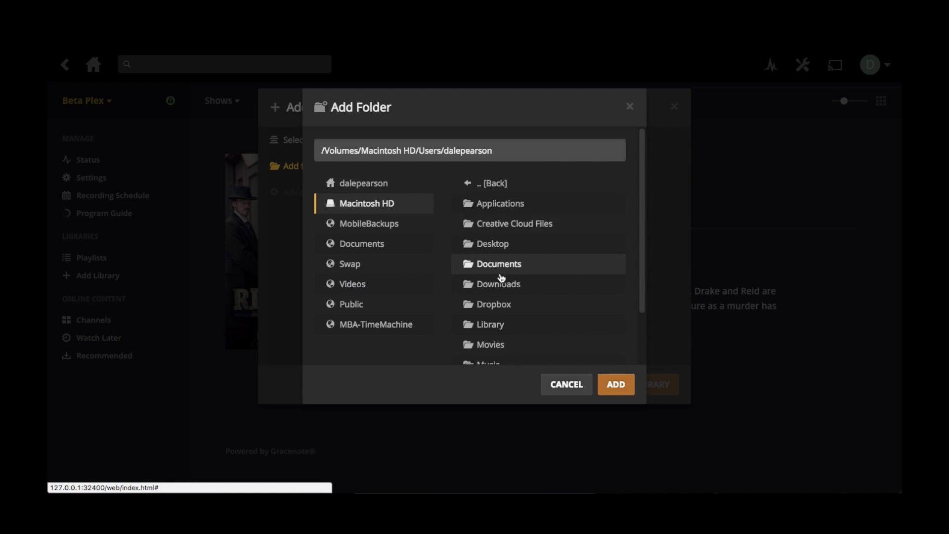
click(503, 246)
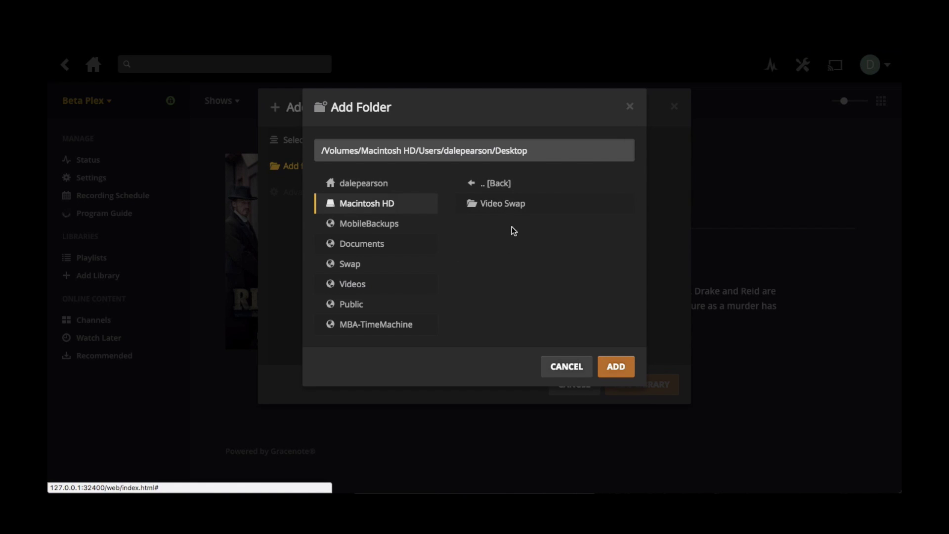
click(514, 205)
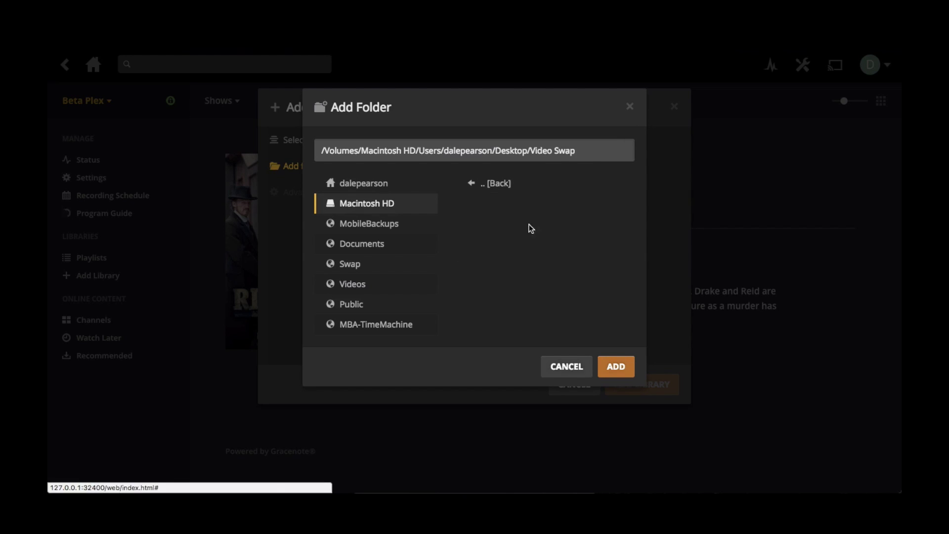
click(609, 366)
click(638, 388)
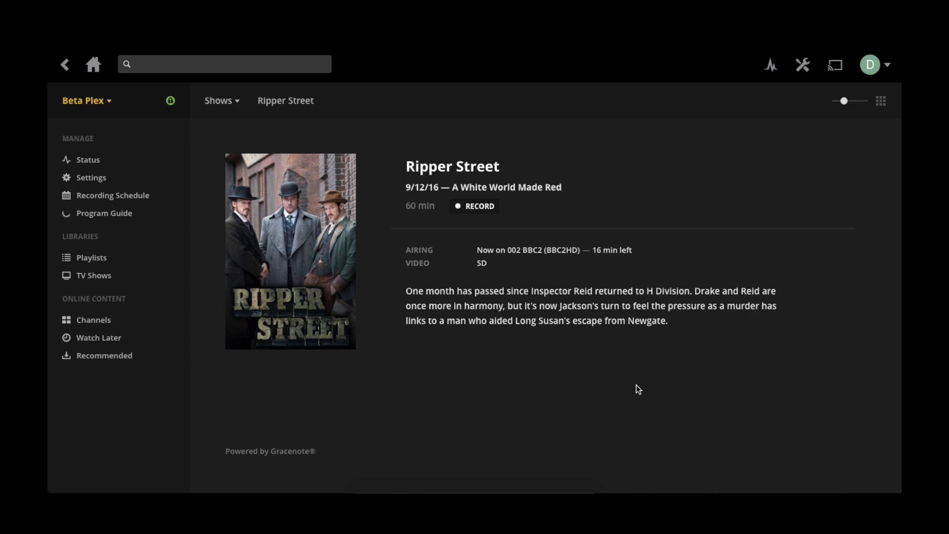
Record only this episode of Ripper Street into the TV Shows library
click(487, 207)
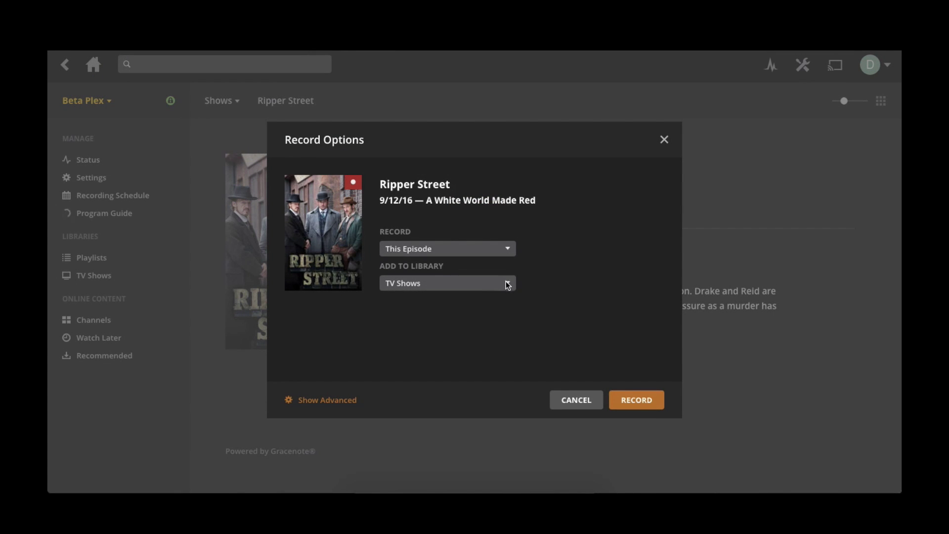
click(631, 399)
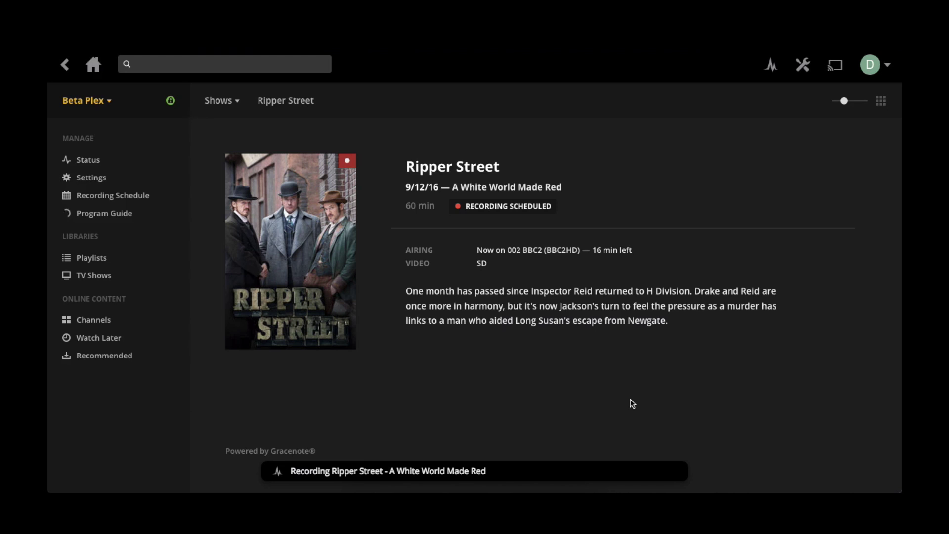
Check the recording schedule and the TV Shows library for the Ripper Street recording, and return to the dashboard
click(143, 198)
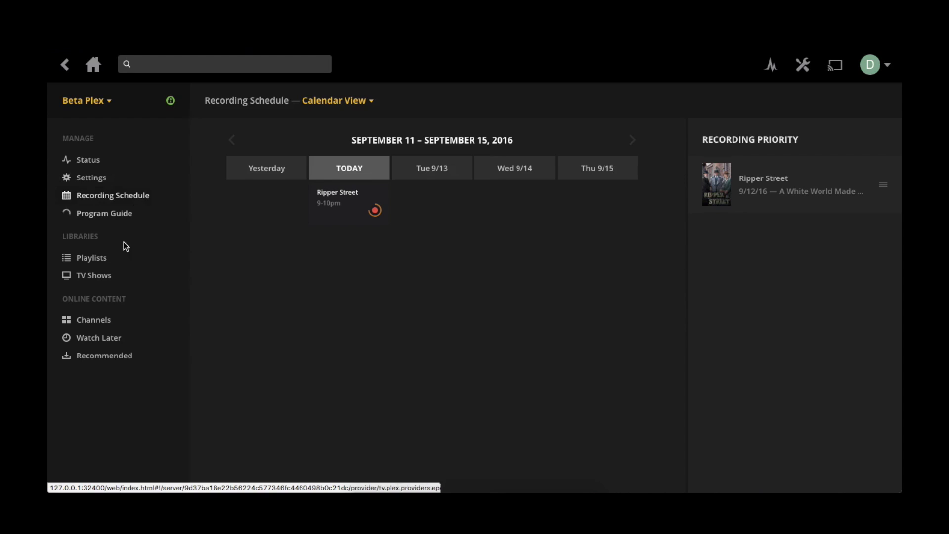
click(102, 279)
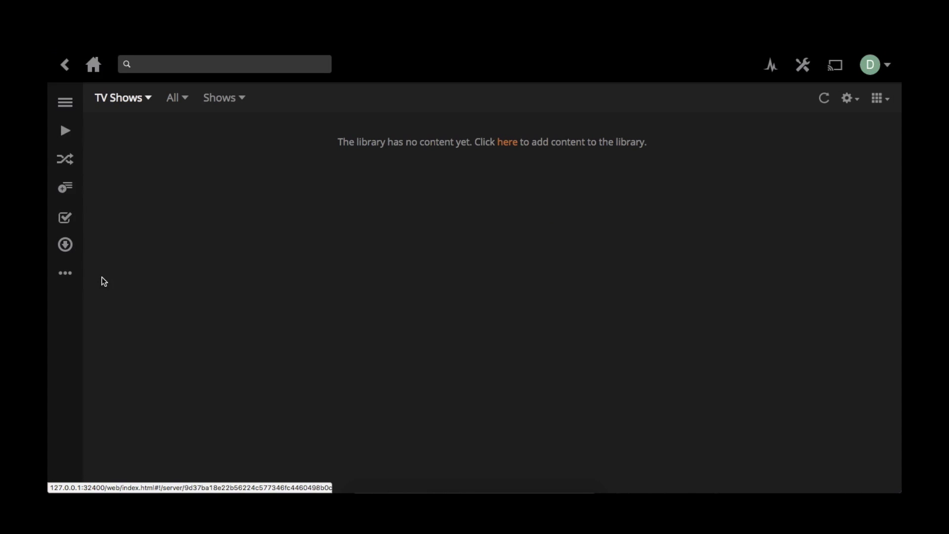
click(94, 66)
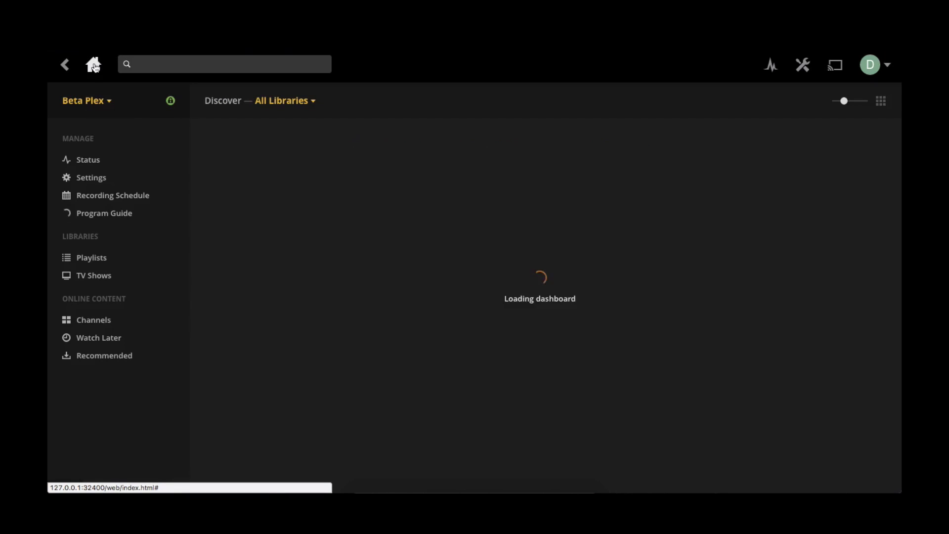
Schedule a recording of this episode of 8 Out of 10 Cats: Uncut from the program guide into the TV Shows library
click(121, 214)
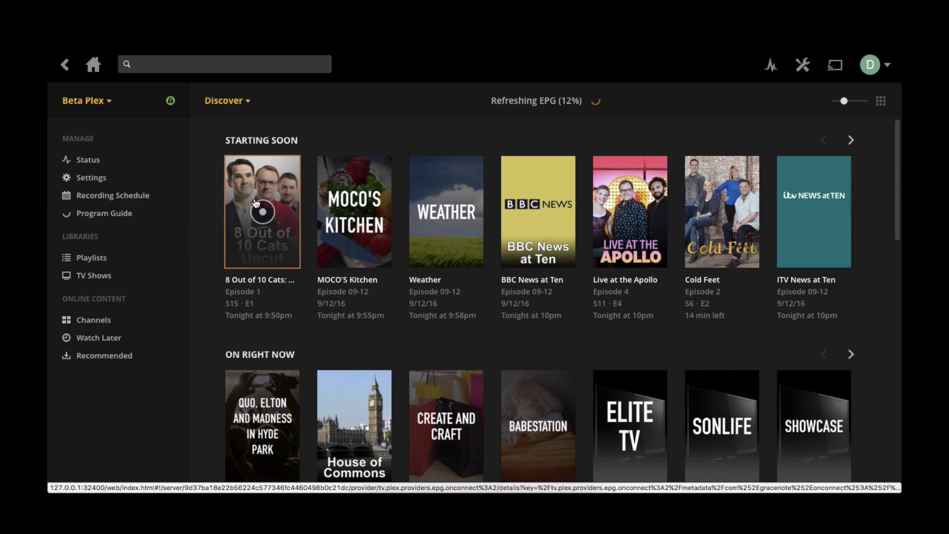
click(239, 200)
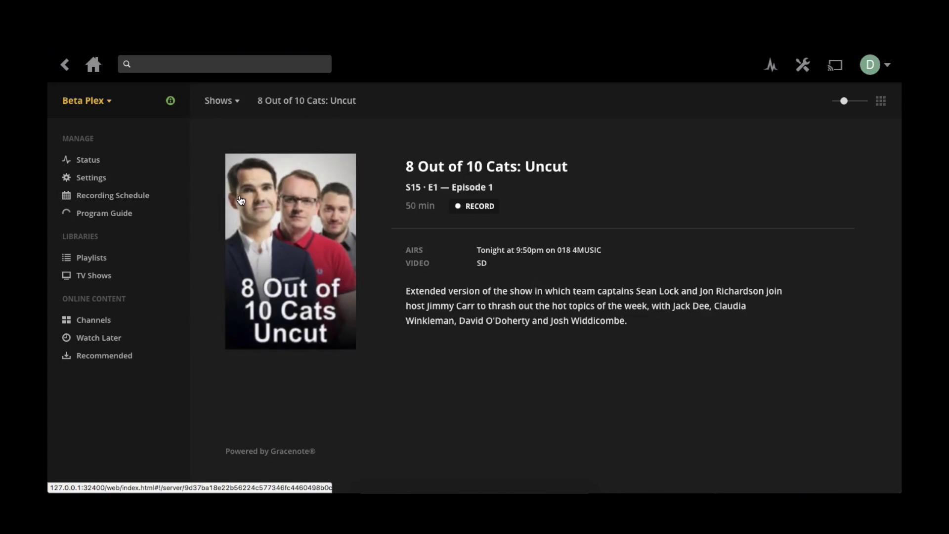
click(484, 216)
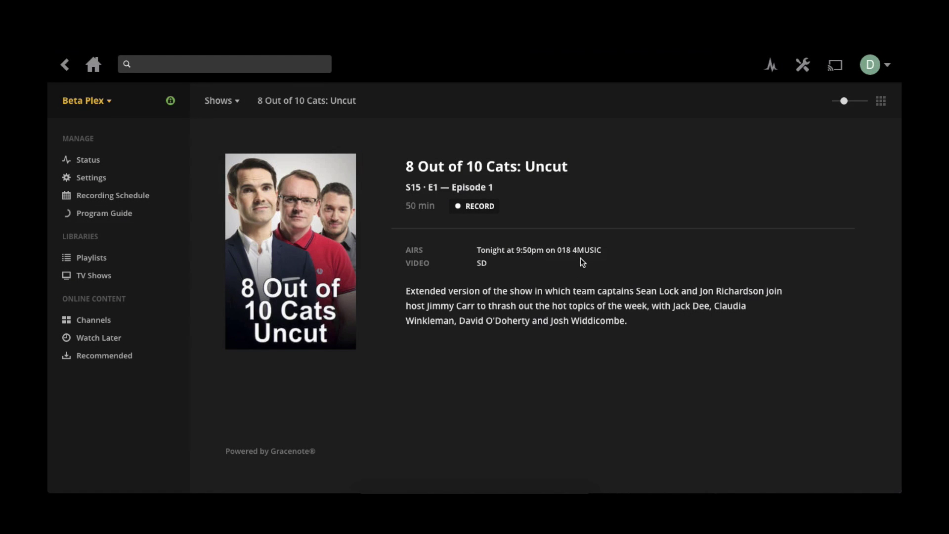
click(484, 205)
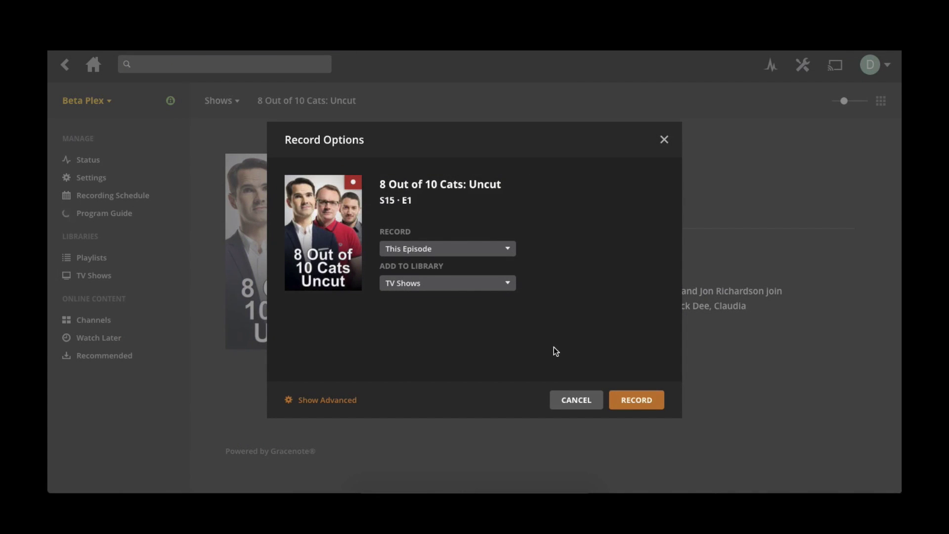
click(623, 399)
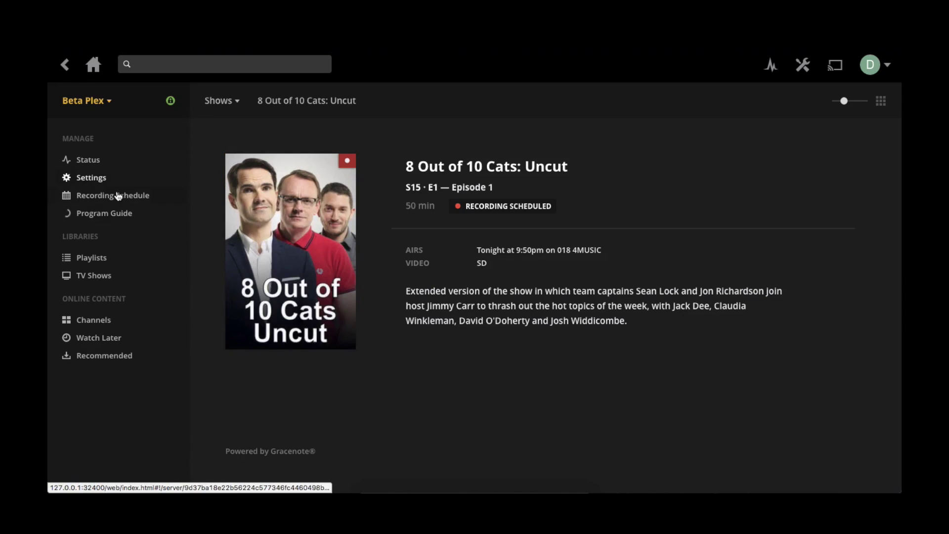
Review both recordings in the recording schedule, check the TV Shows library, and go back to the dashboard
click(115, 216)
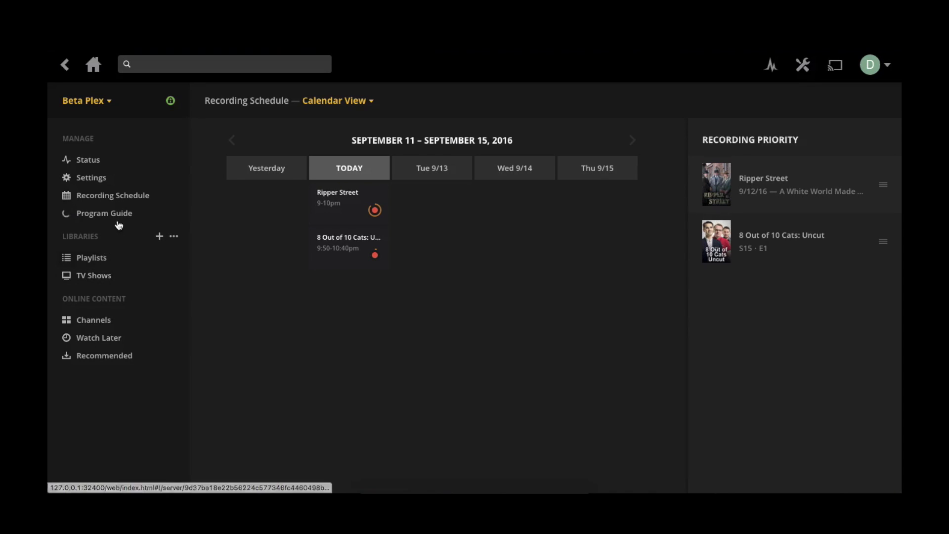
click(96, 274)
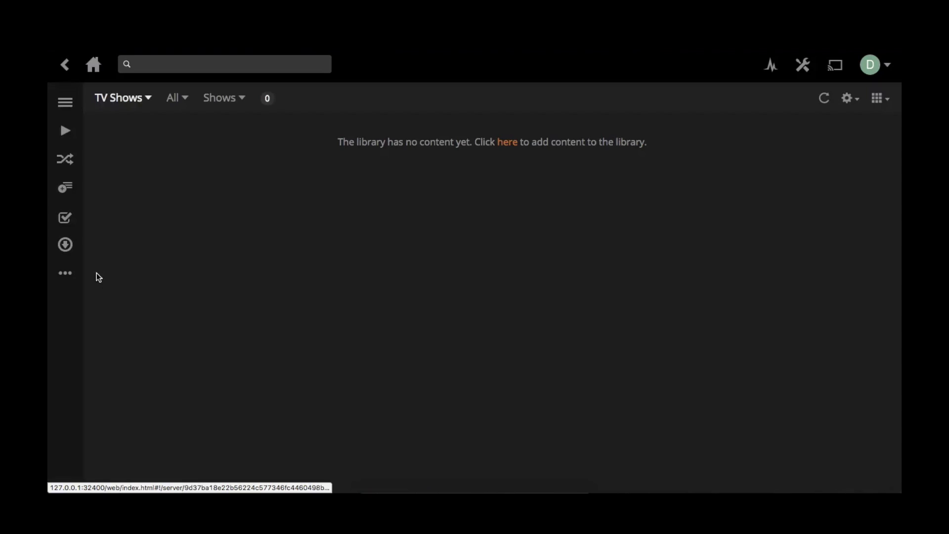
click(95, 69)
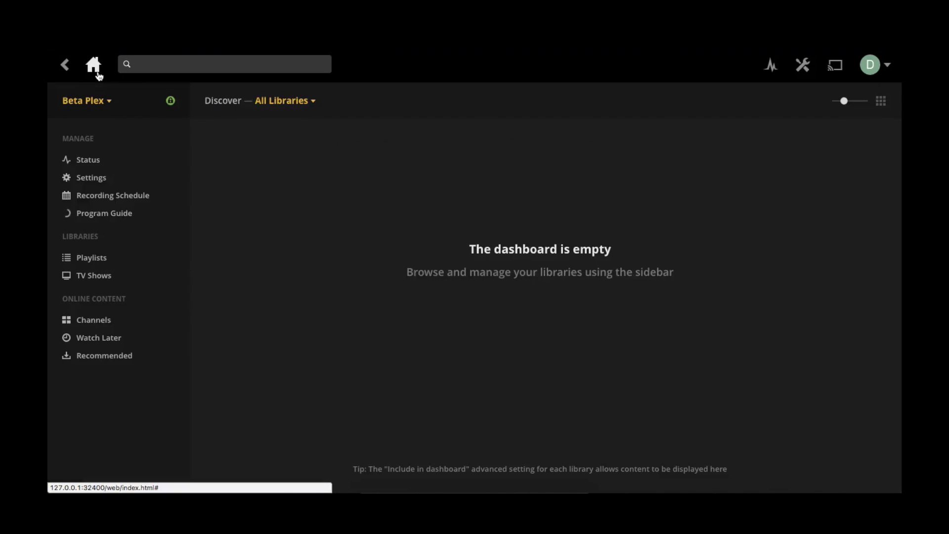
Play the recorded Ripper Street episode A White World Made Red from the TV Shows library and skip to about its middle
click(133, 213)
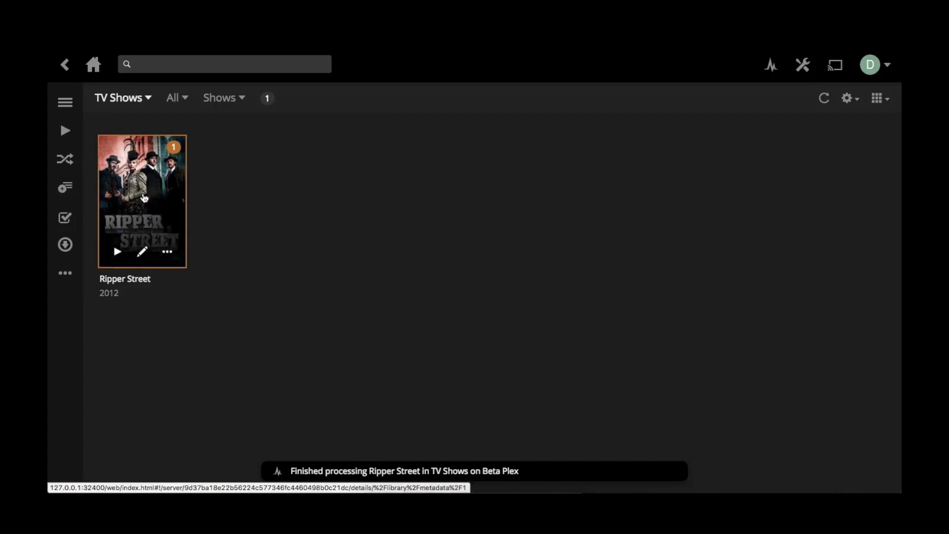
click(142, 194)
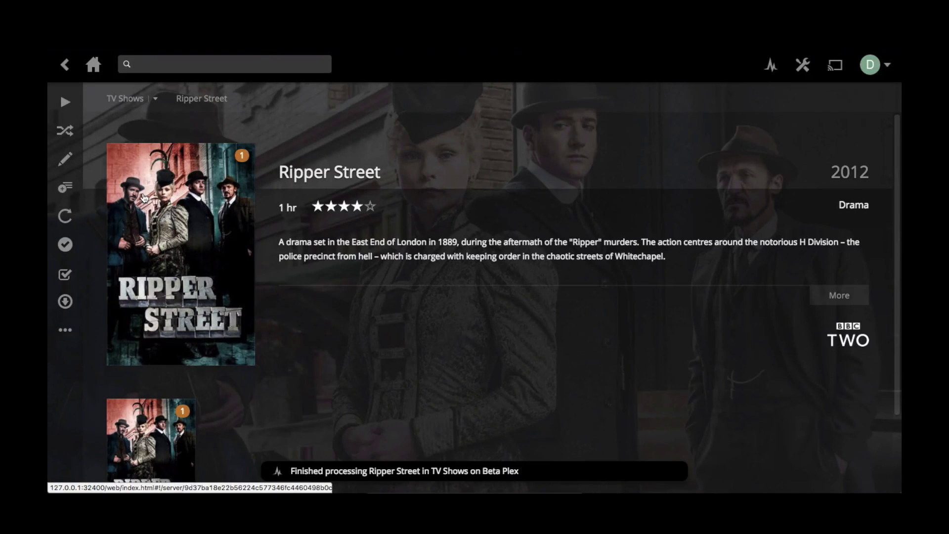
scroll(554, 269, down, 2)
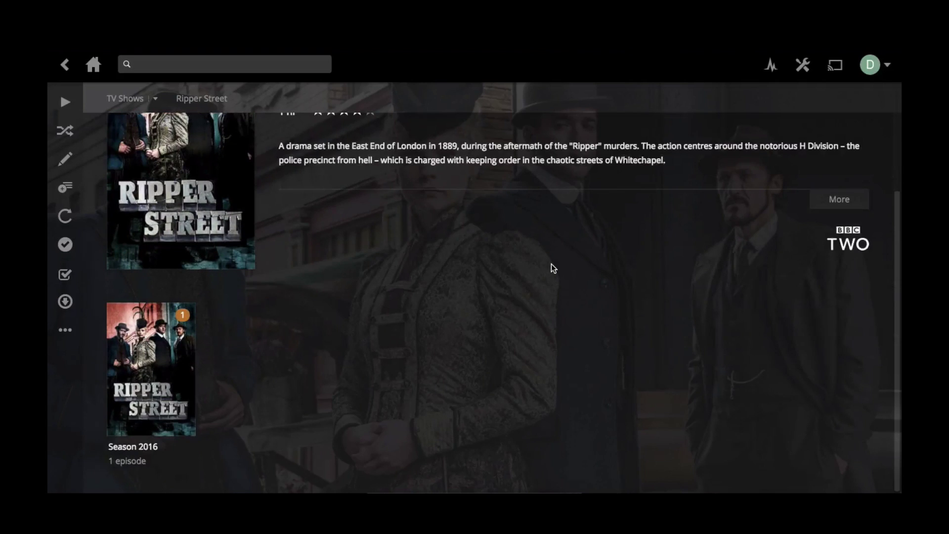
mouse_move(167, 372)
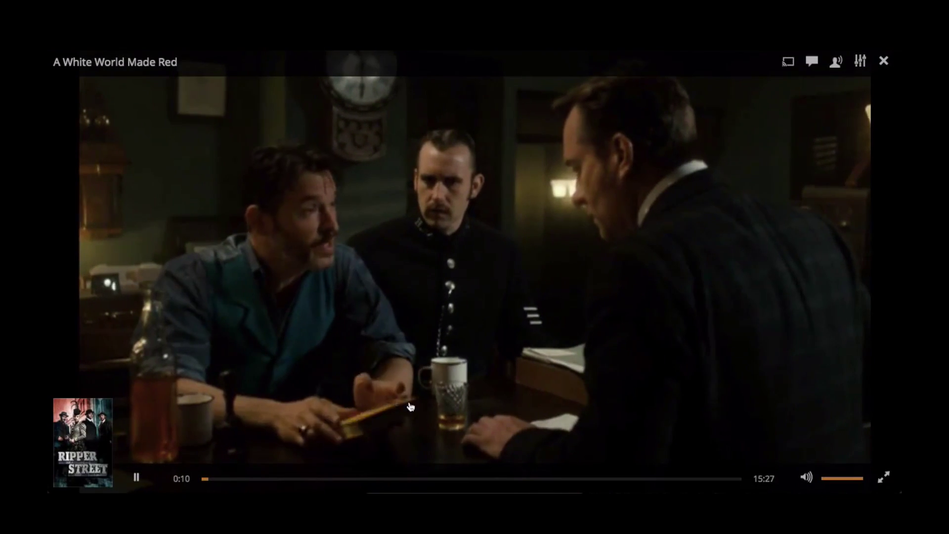
click(488, 478)
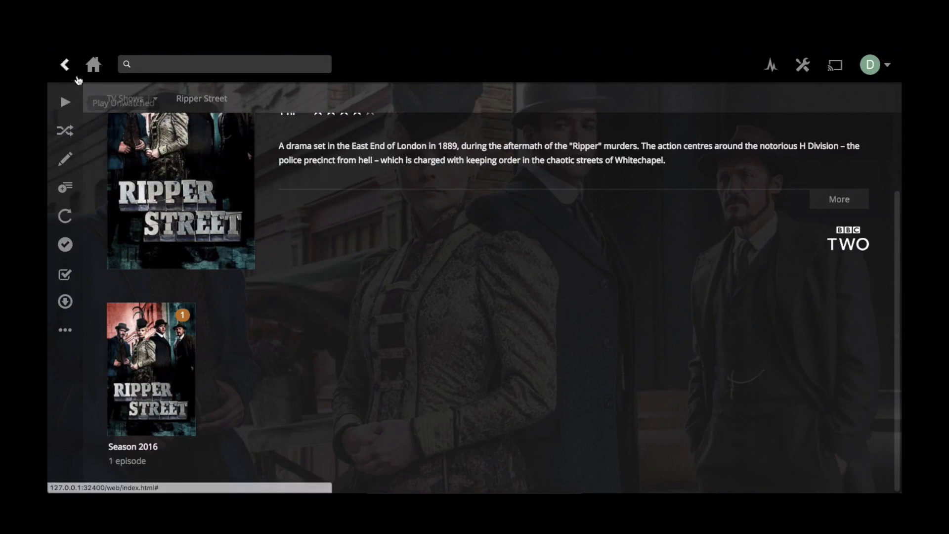
Play the Ripper Street recording from the recording schedule, resuming from 8:20, and skip ahead to 15:16
click(92, 66)
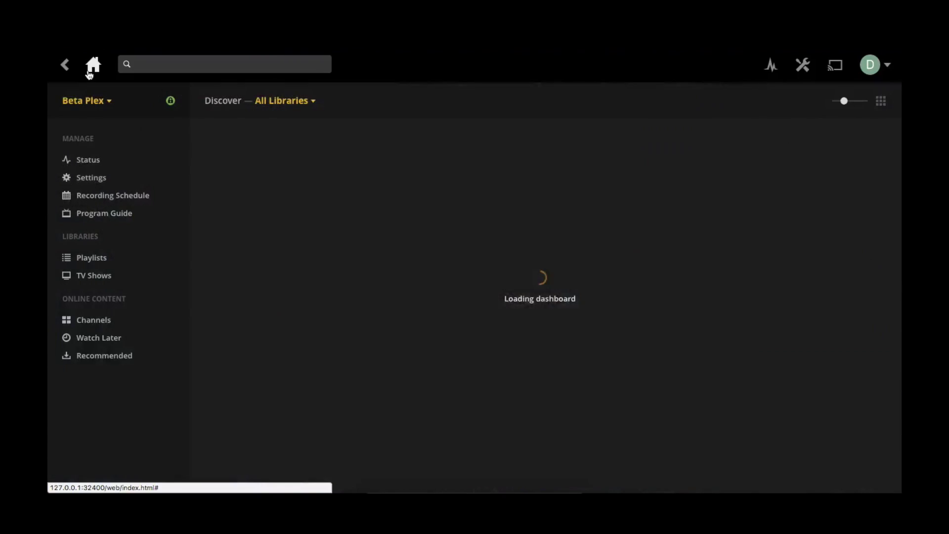
click(90, 195)
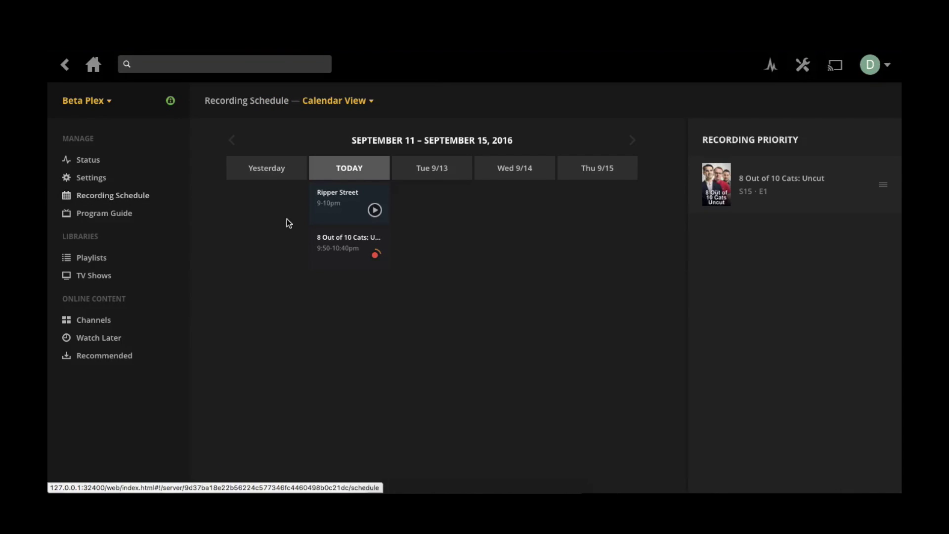
click(374, 210)
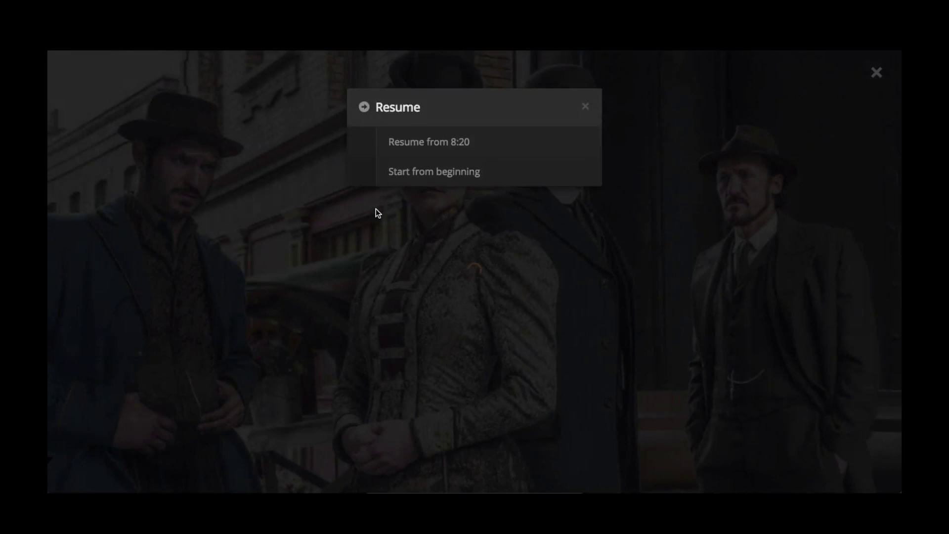
click(458, 147)
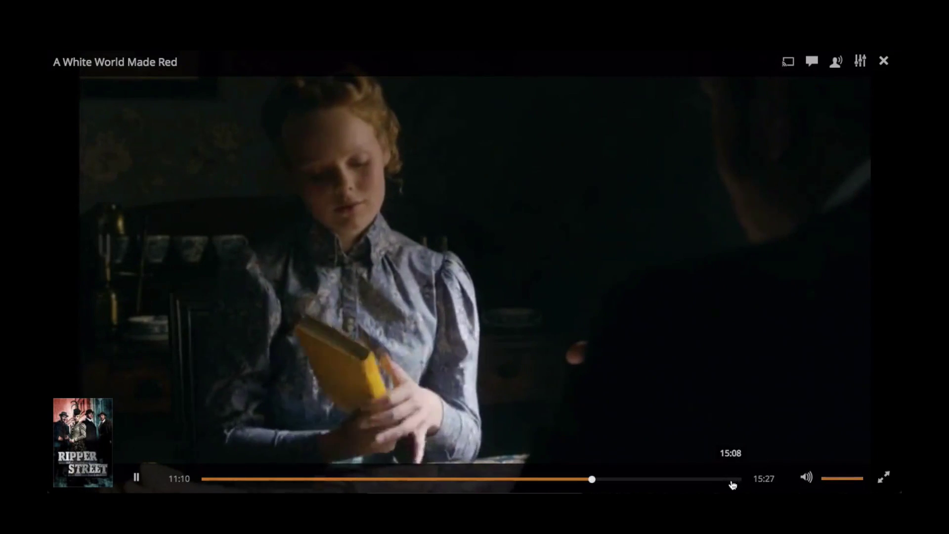
click(736, 483)
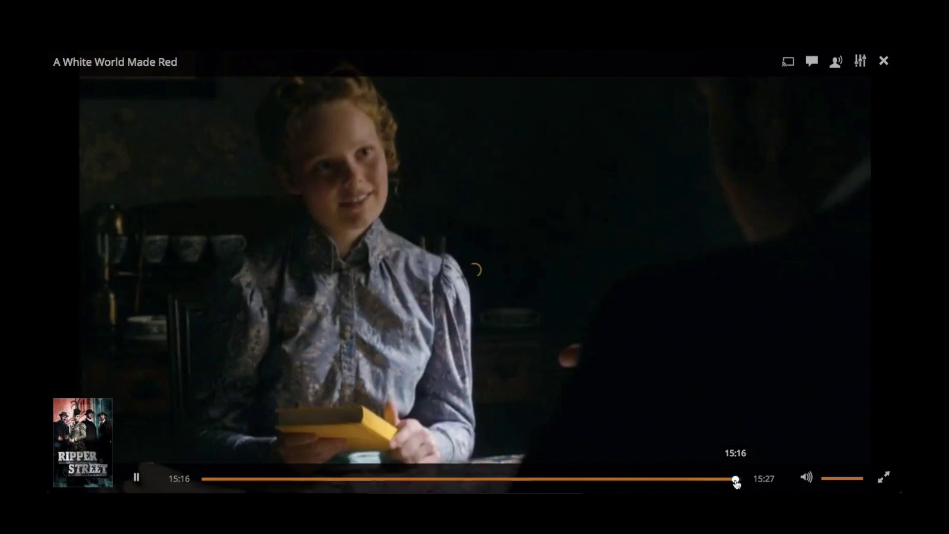